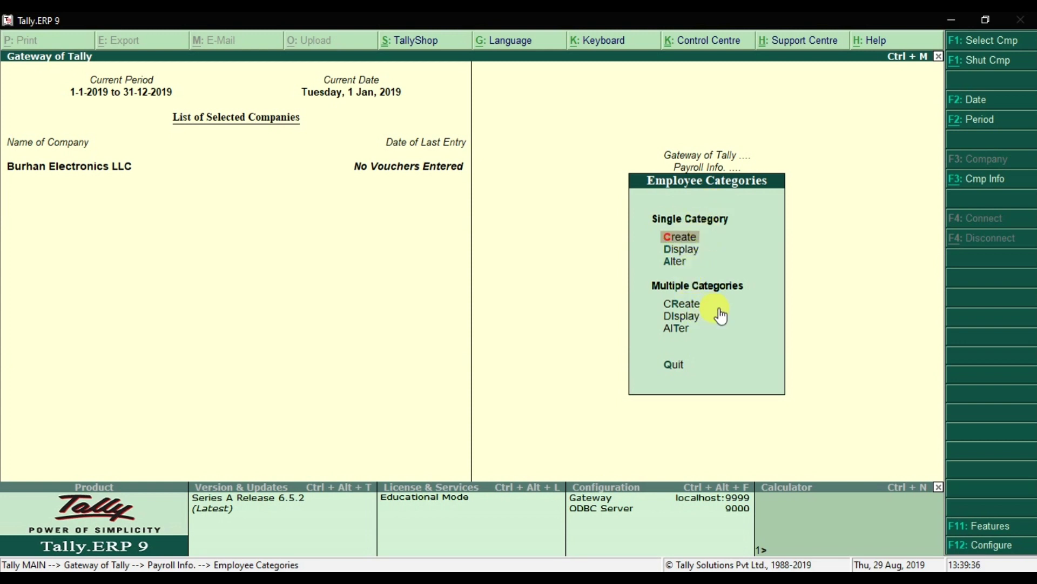
Start creating a single employee category from the Employee Categories options.
click(708, 243)
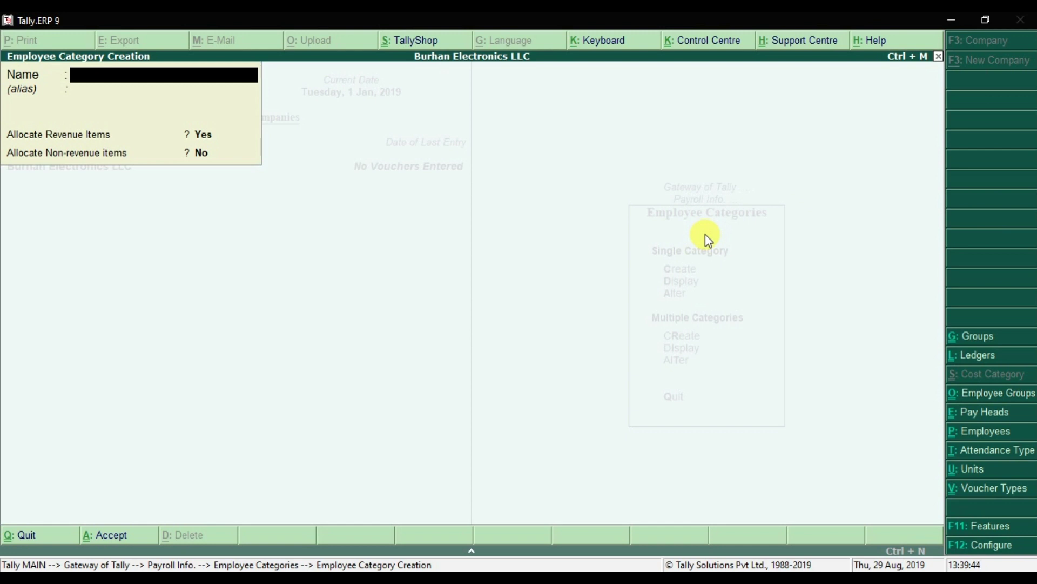
Save the Dubai Office category with revenue allocation on, then enter Abu Dhabi Office as the next name.
text(Dubai Office)
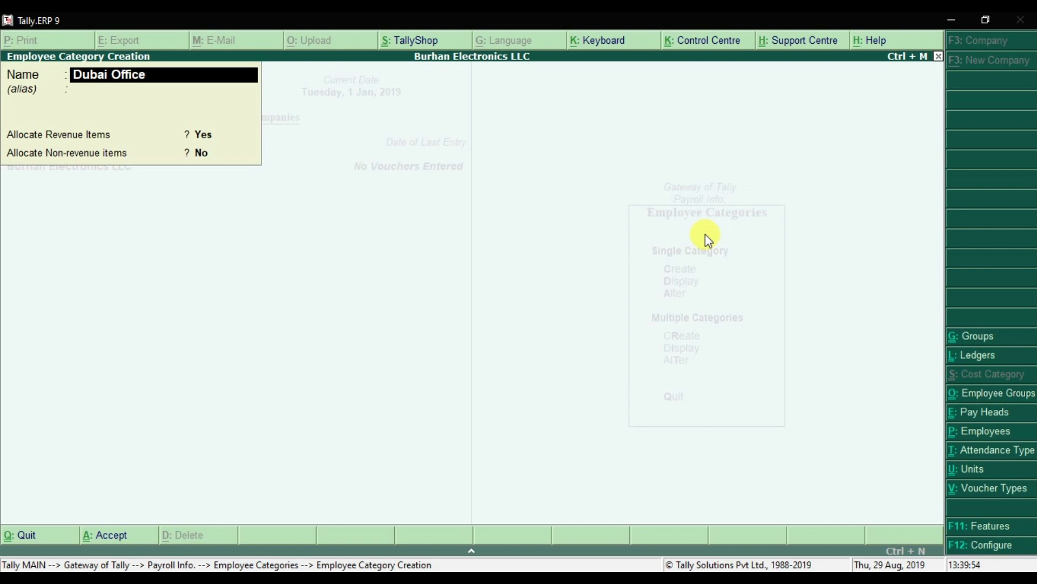
key(Return)
key(Return)
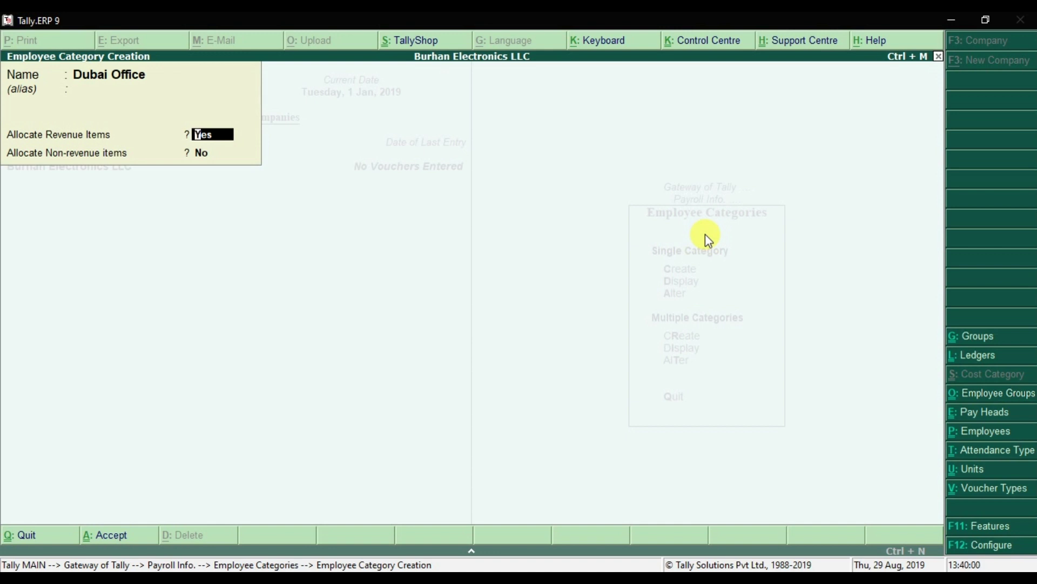
key(Return)
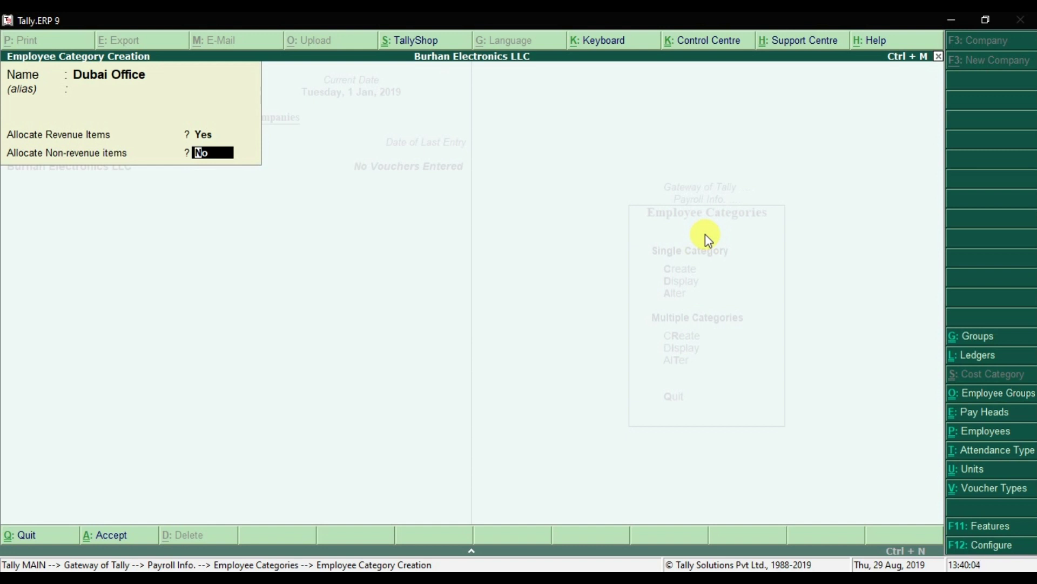
key(Return)
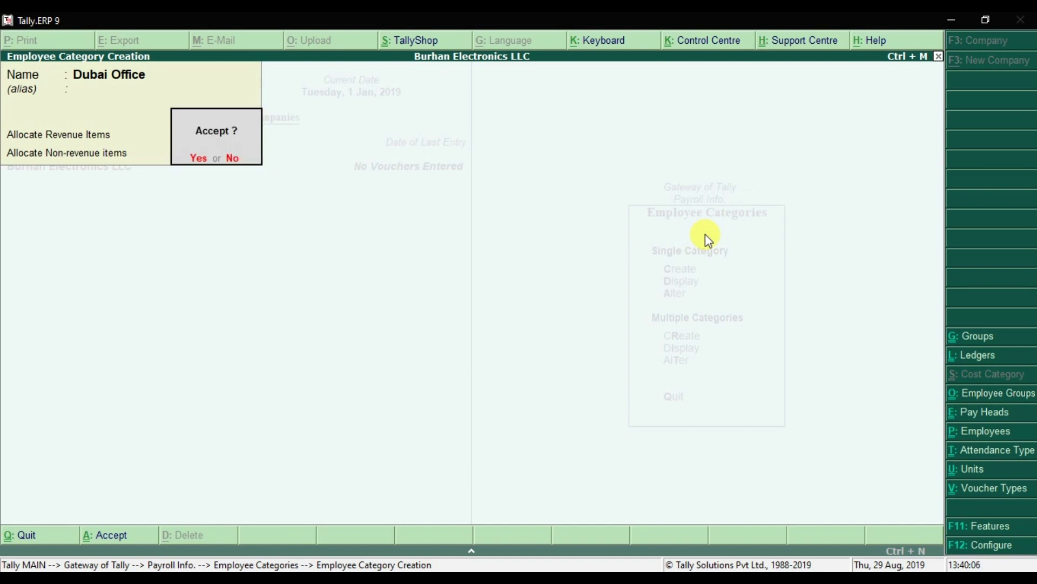
key(Return)
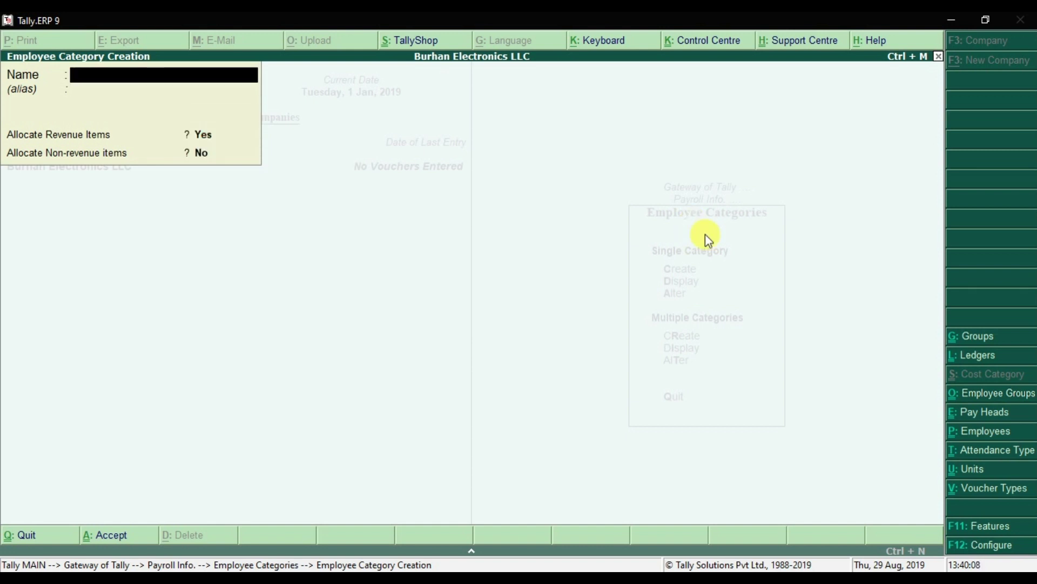
text(Abu Dhabi Office)
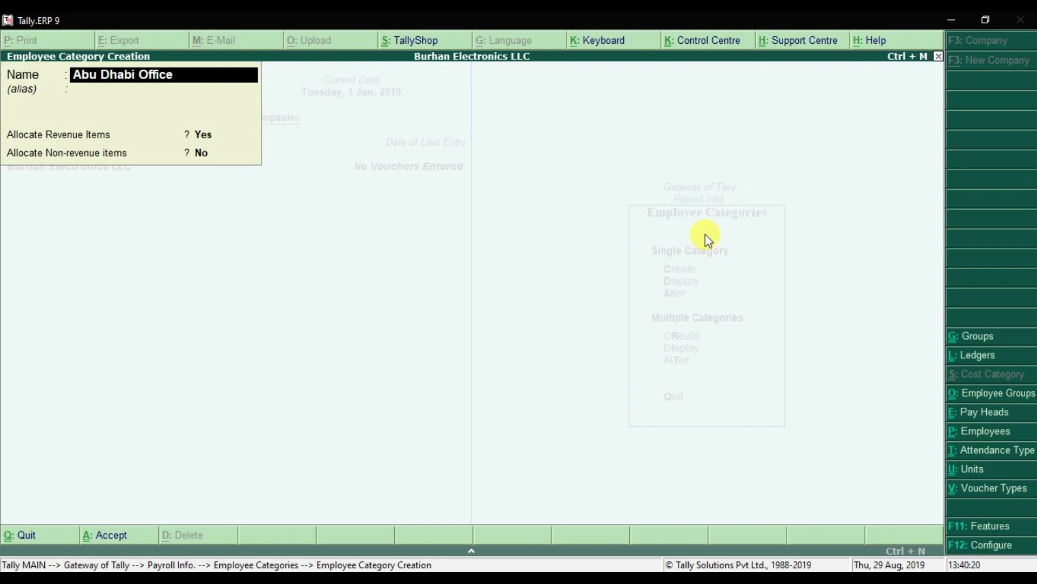
Save the Abu Dhabi Office category with revenue items allocated and non-revenue items not.
key(Return)
key(Return)
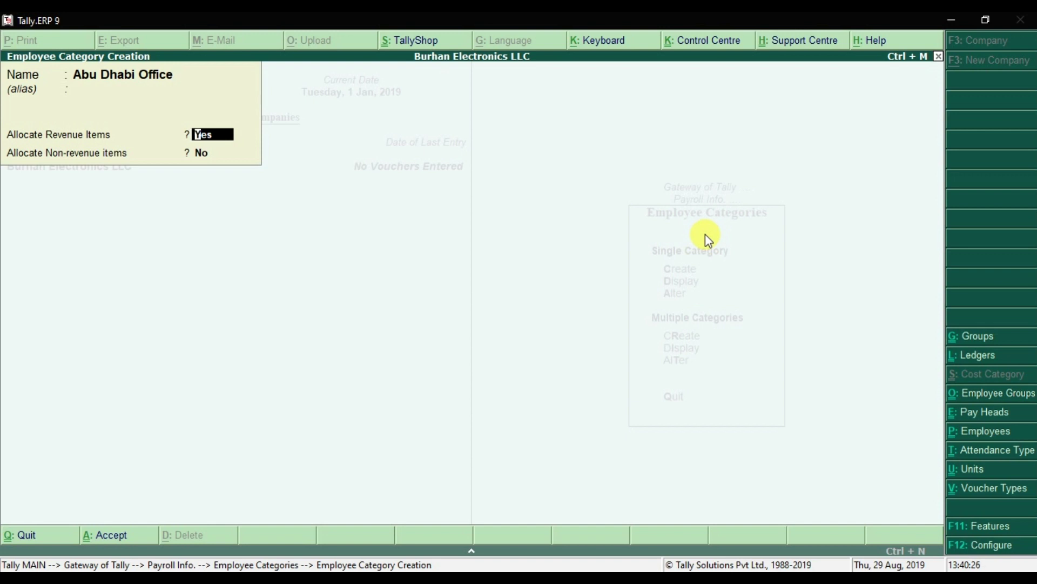
key(Return)
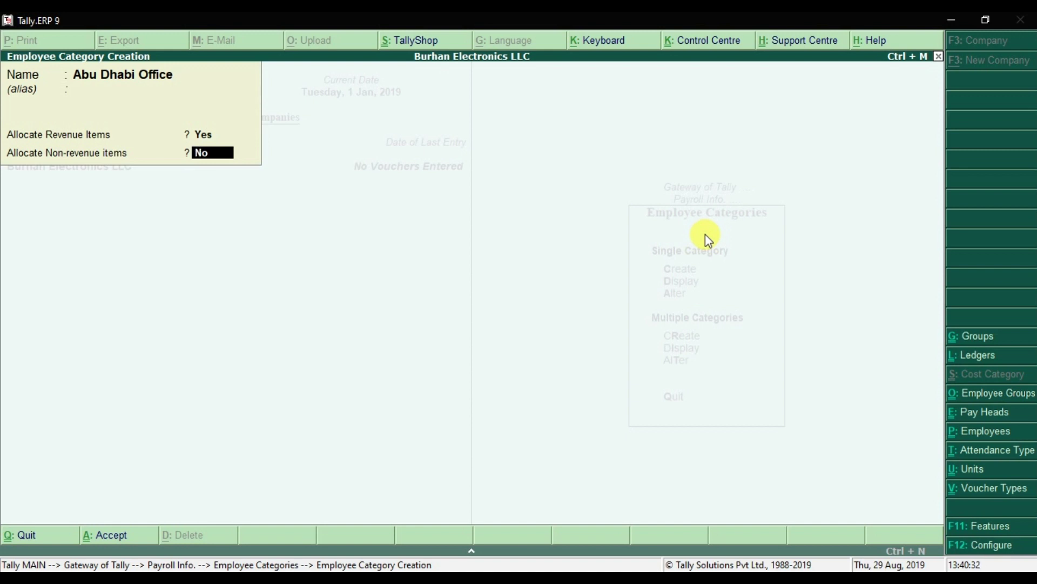
key(Return)
key(Return)
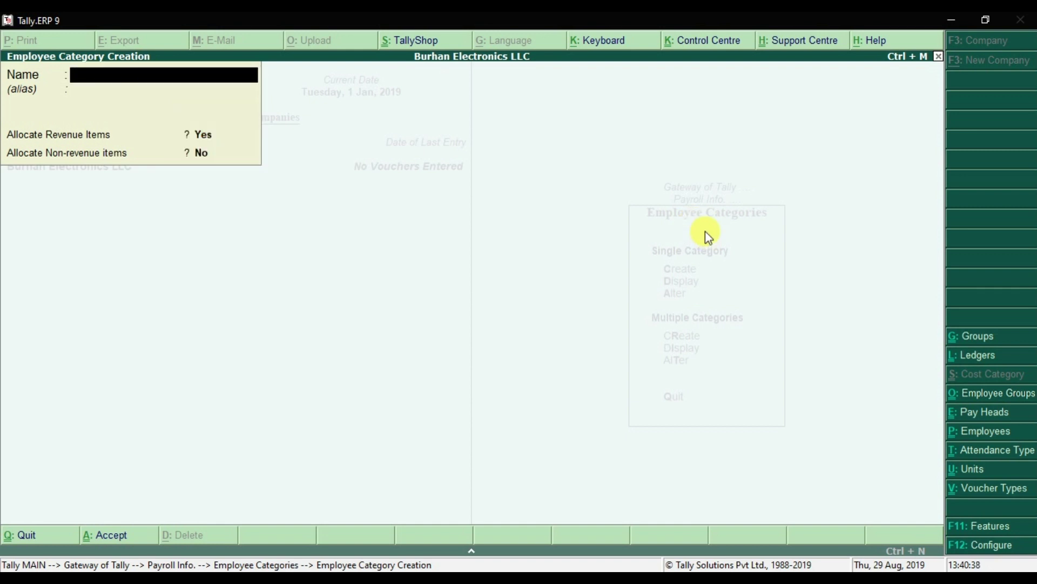
Quit the category creation form and return to the Gateway of Tally.
key(Escape)
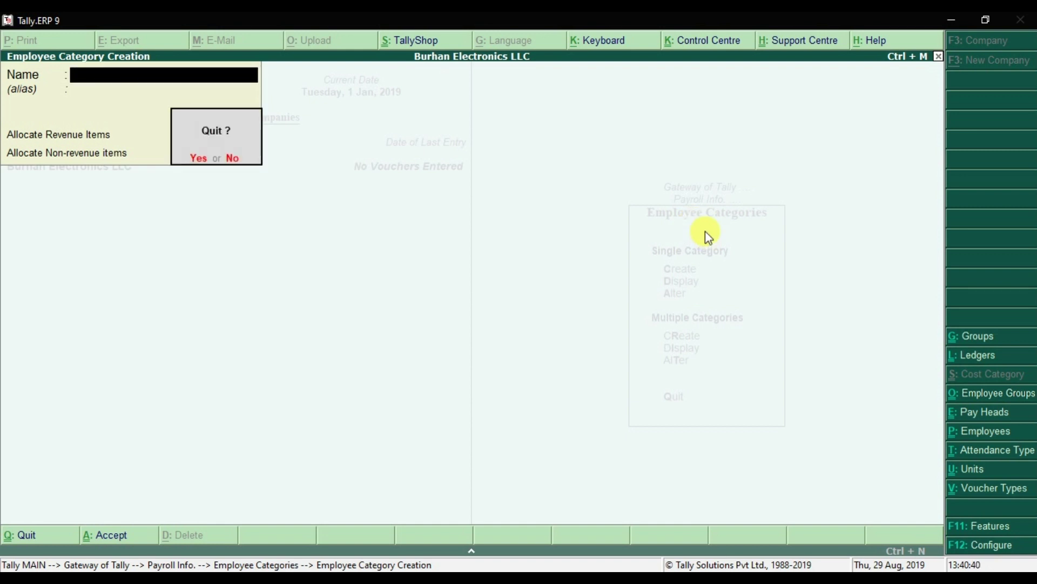
key(y)
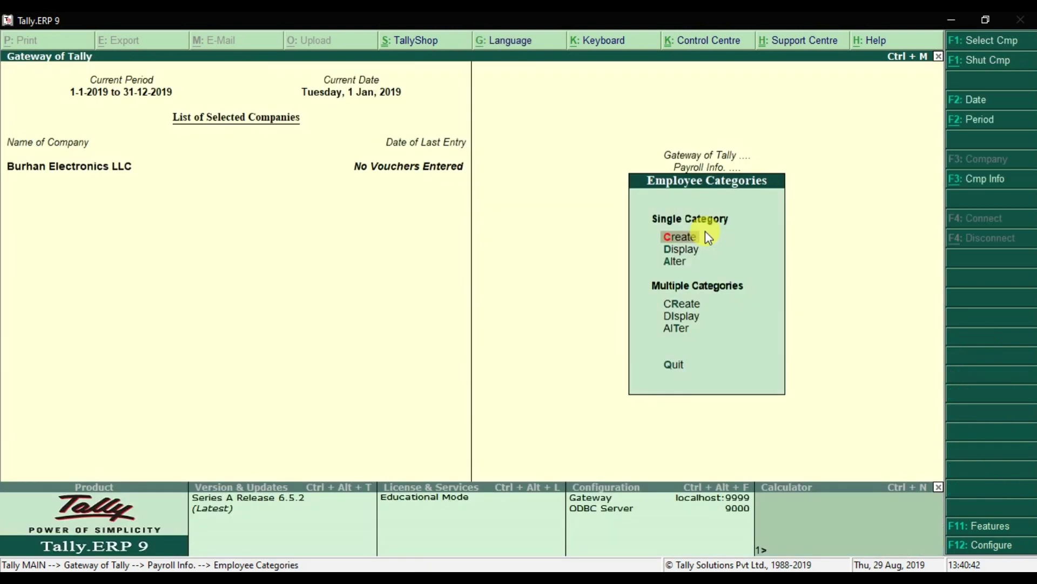
key(Escape)
key(Escape)
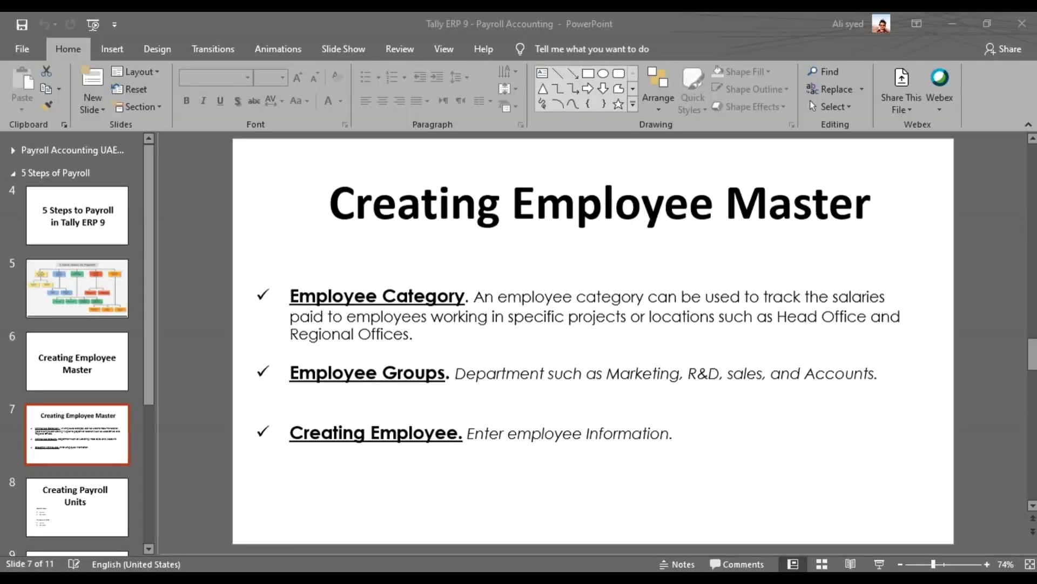
Show the employee masters slide in PowerPoint, then return to Tally's Payroll Info menu.
click(439, 476)
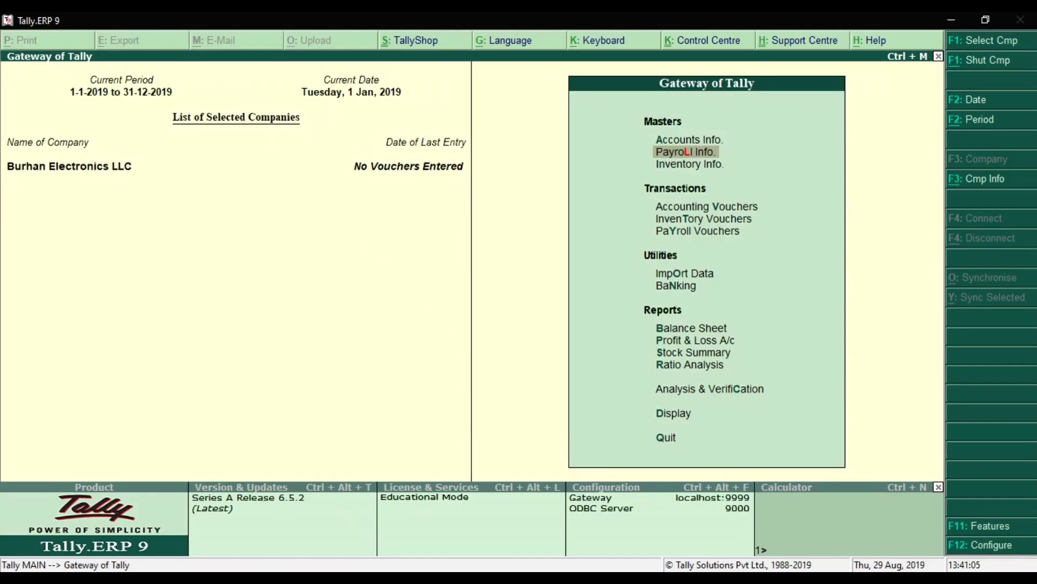
click(475, 568)
click(680, 154)
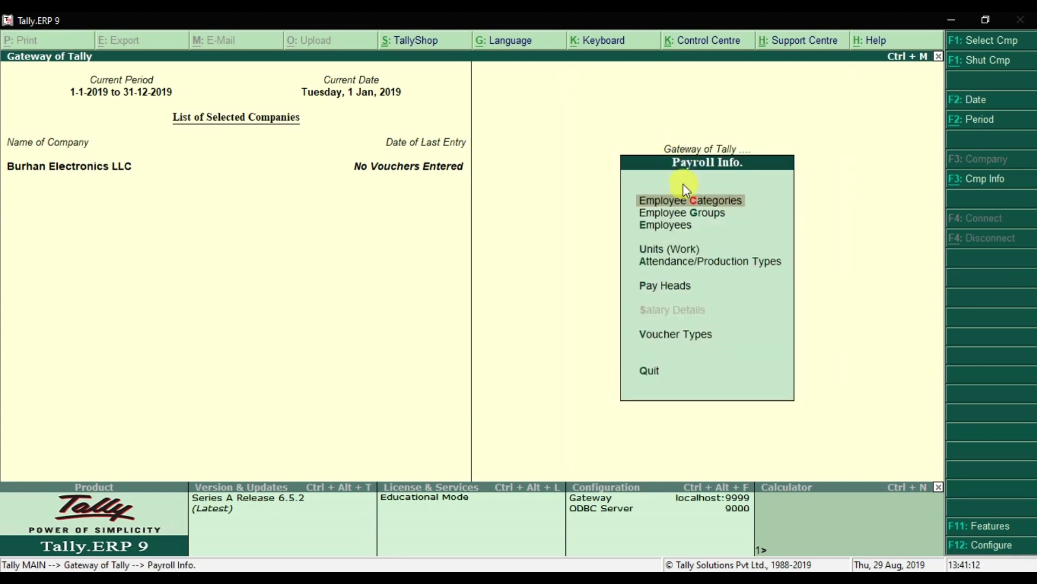
Start a new employee group and set its category to Dubai Office.
click(724, 226)
click(724, 229)
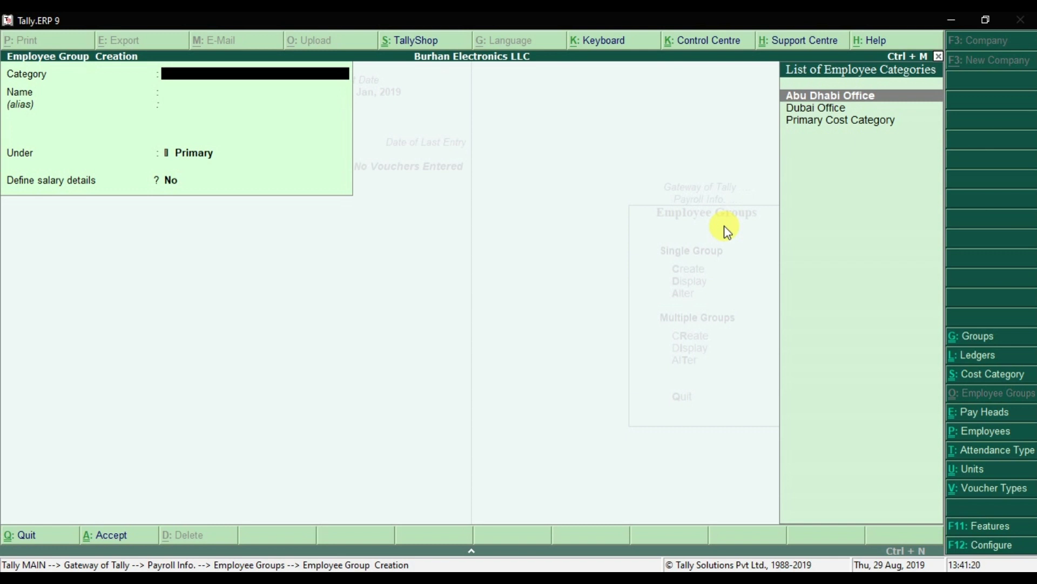
key(Down)
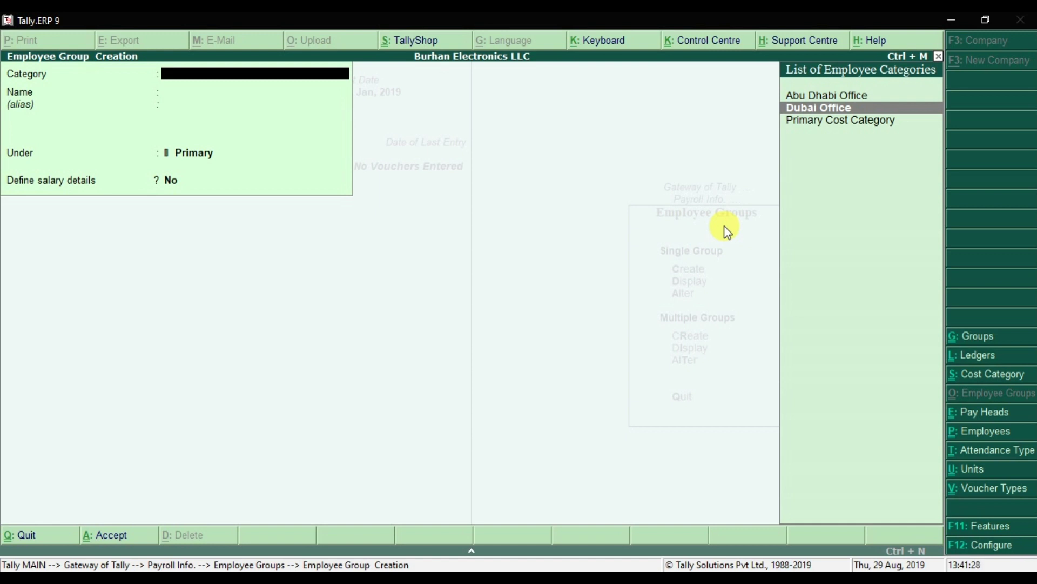
key(Return)
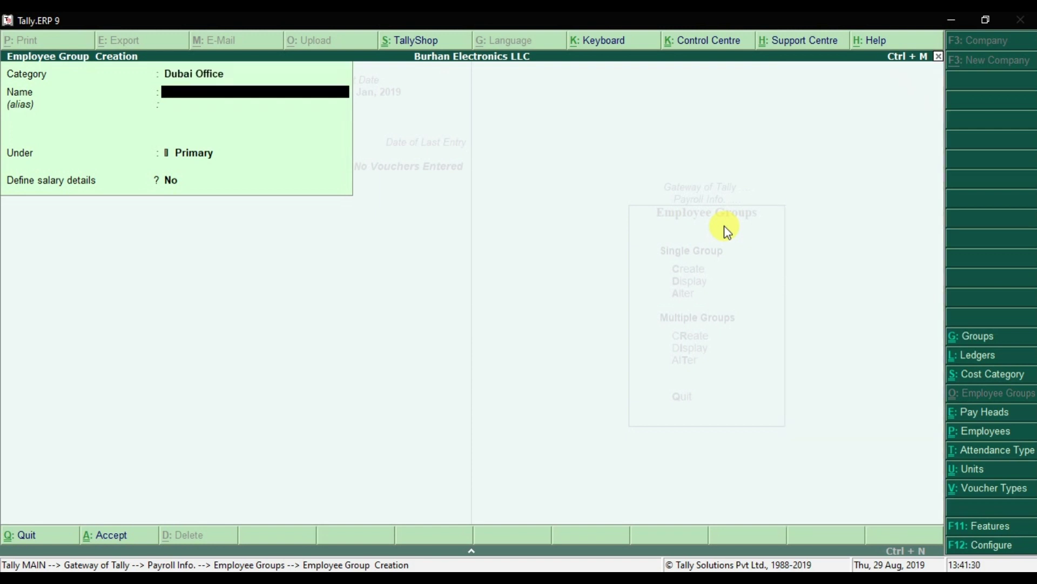
Name the group Accounts Department under Primary, with no salary details, and save it.
text(Accouny)
key(BackSpace)
text(ts Departmen)
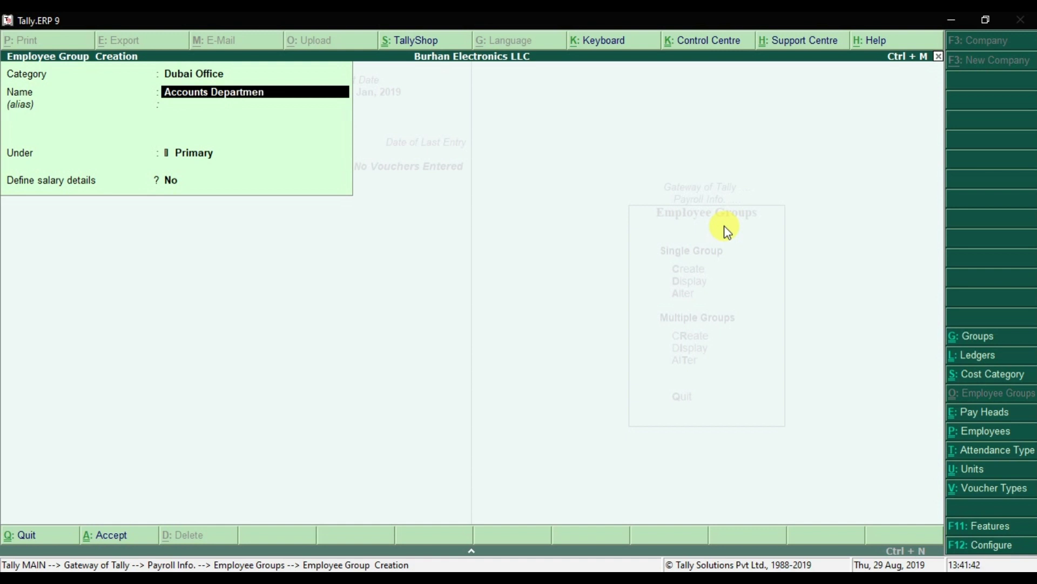
text(t)
key(Return)
key(Return)
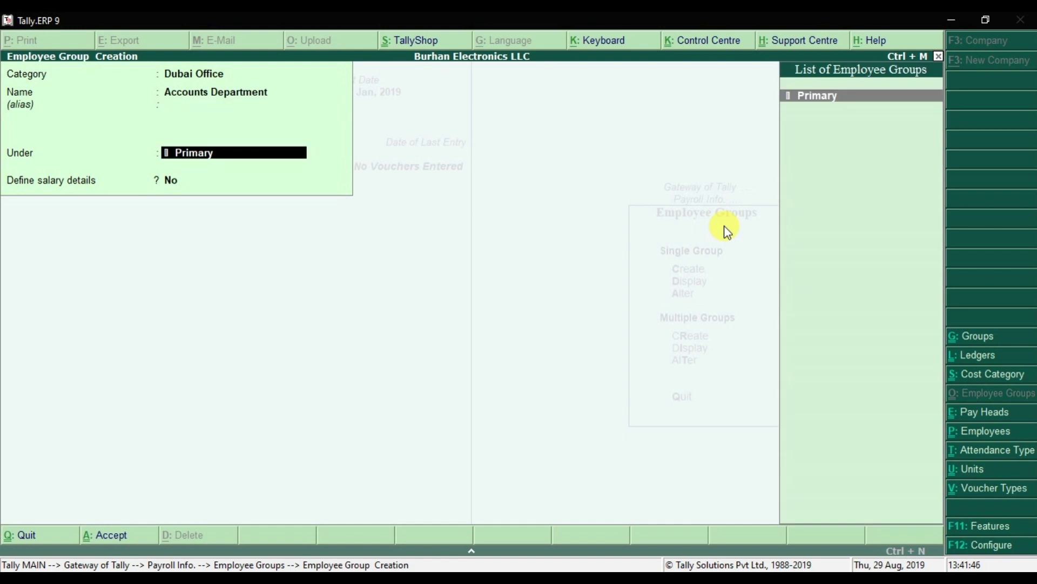
key(Return)
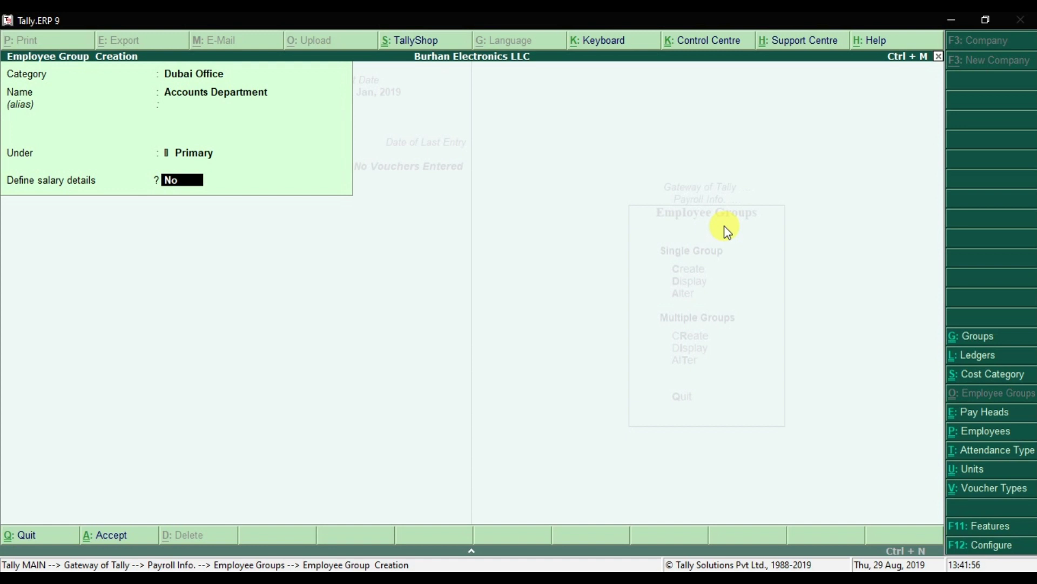
key(Return)
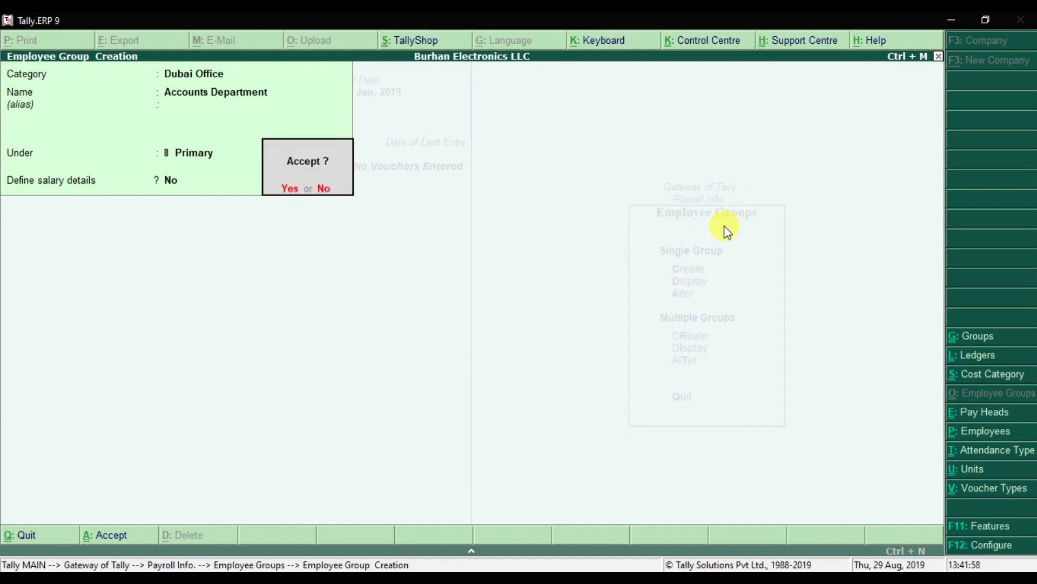
key(Return)
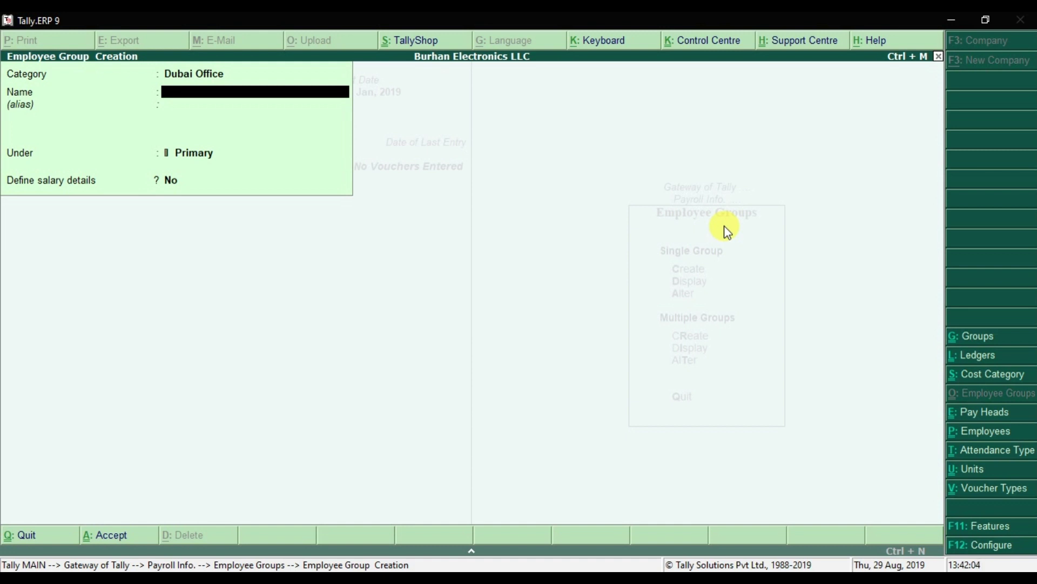
Save an HR Department group under Dubai Office and Primary, then go back to the Category field.
text(HR Department)
key(Return)
key(Return)
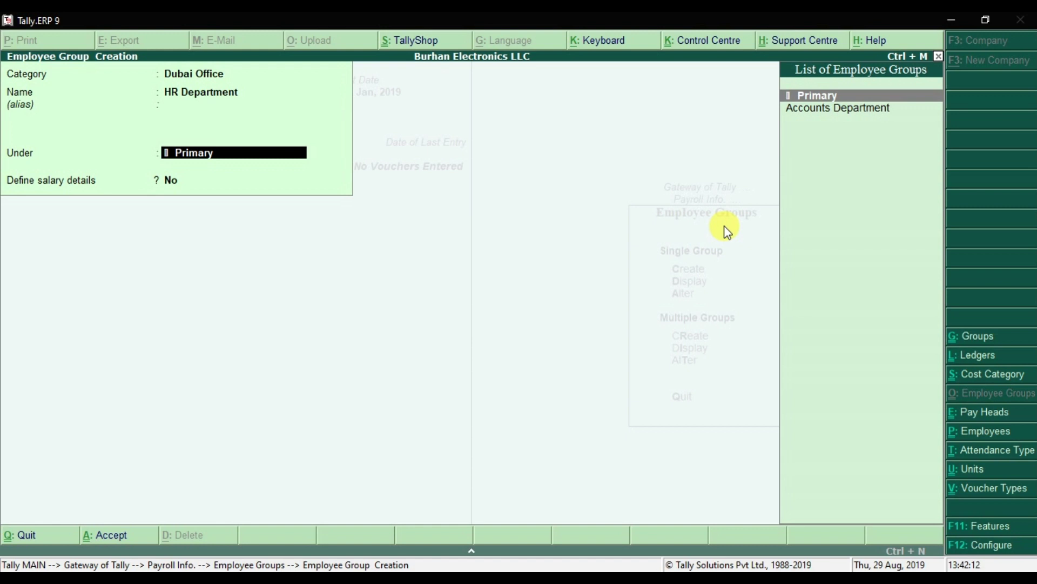
key(Return)
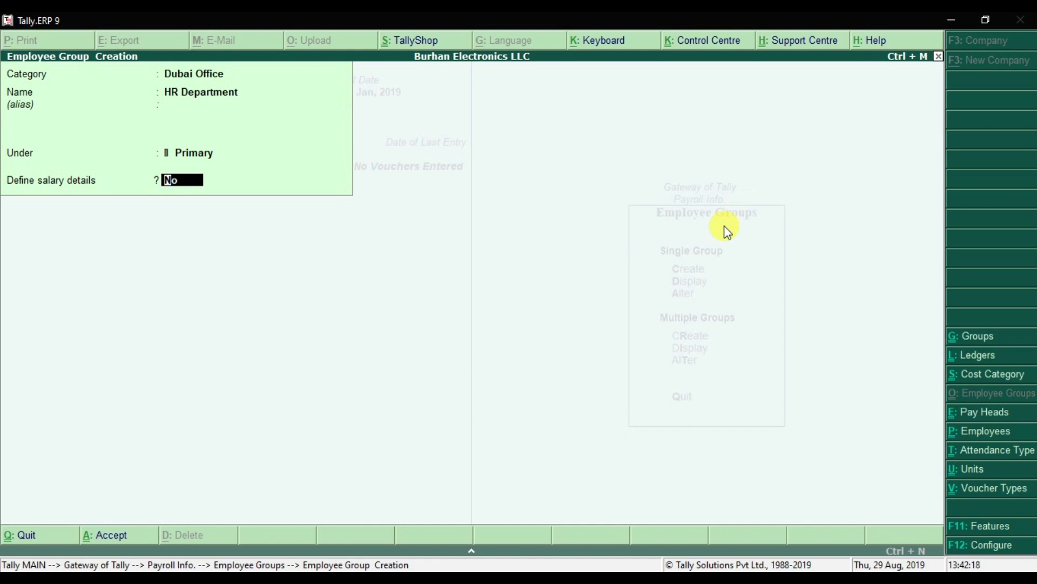
key(Return)
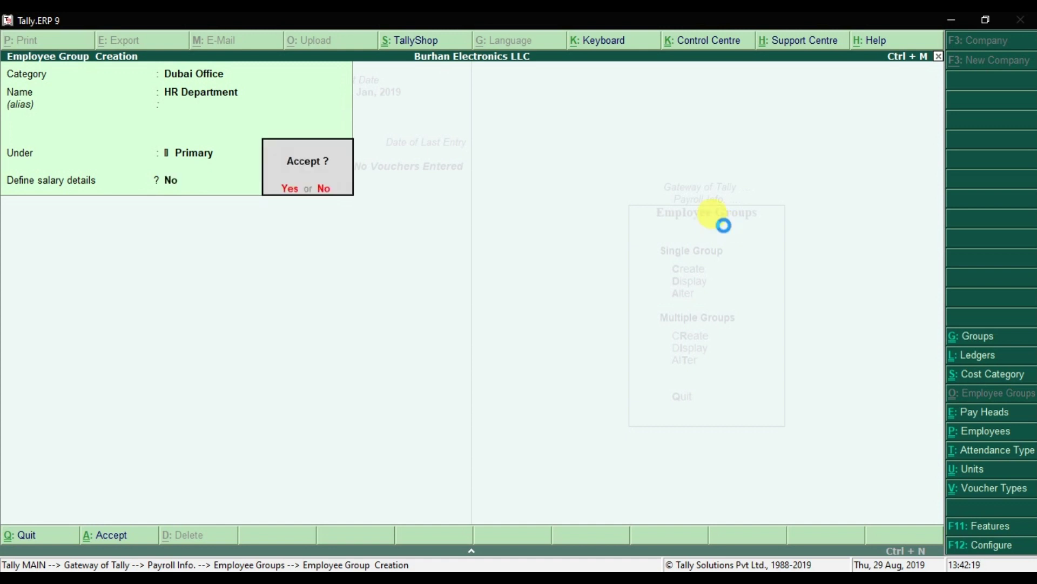
key(Return)
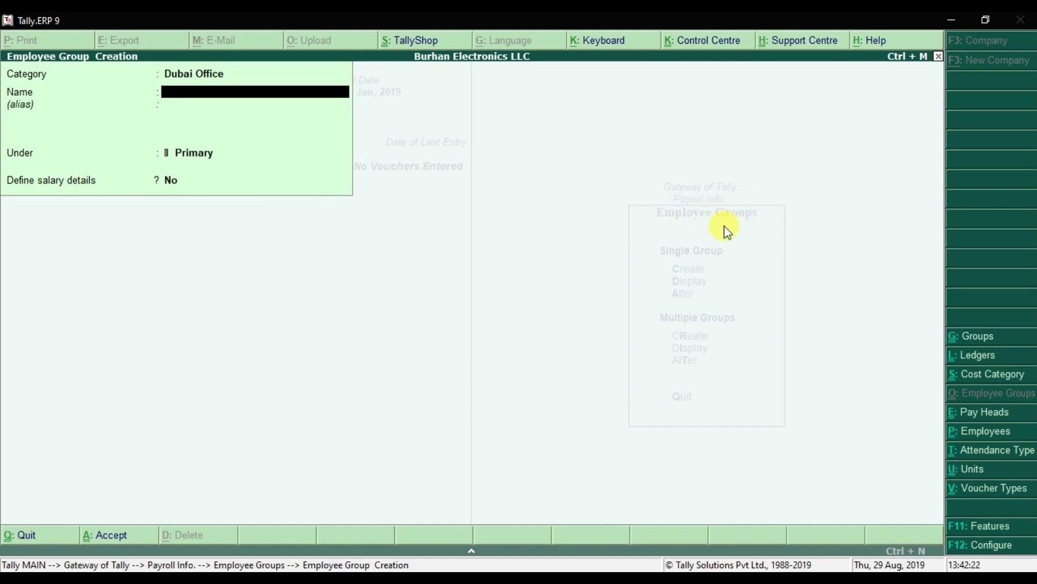
key(BackSpace)
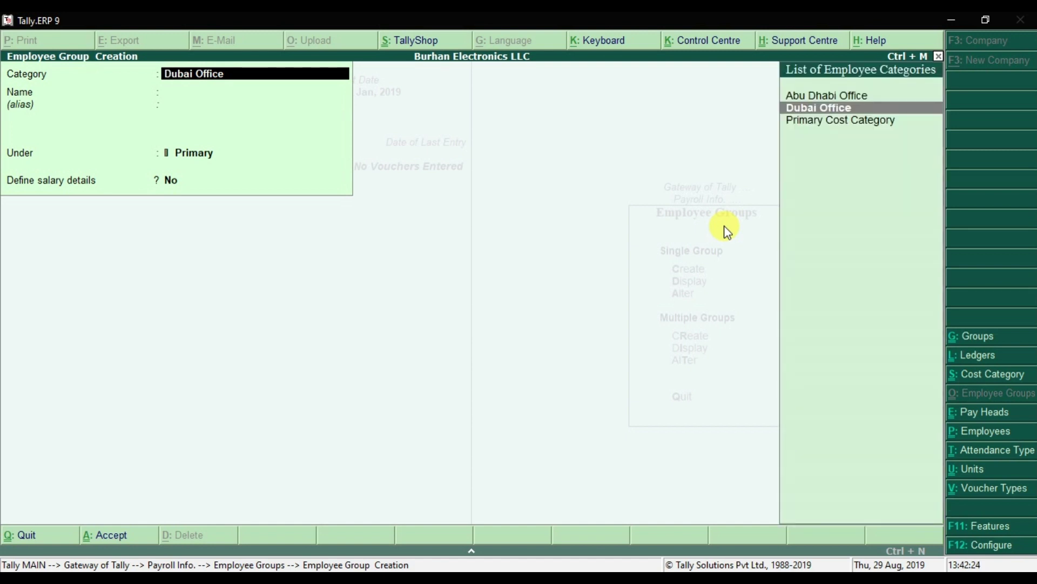
Save a Marketing Department group in the Abu Dhabi Office category under Primary, without salary details.
key(Up)
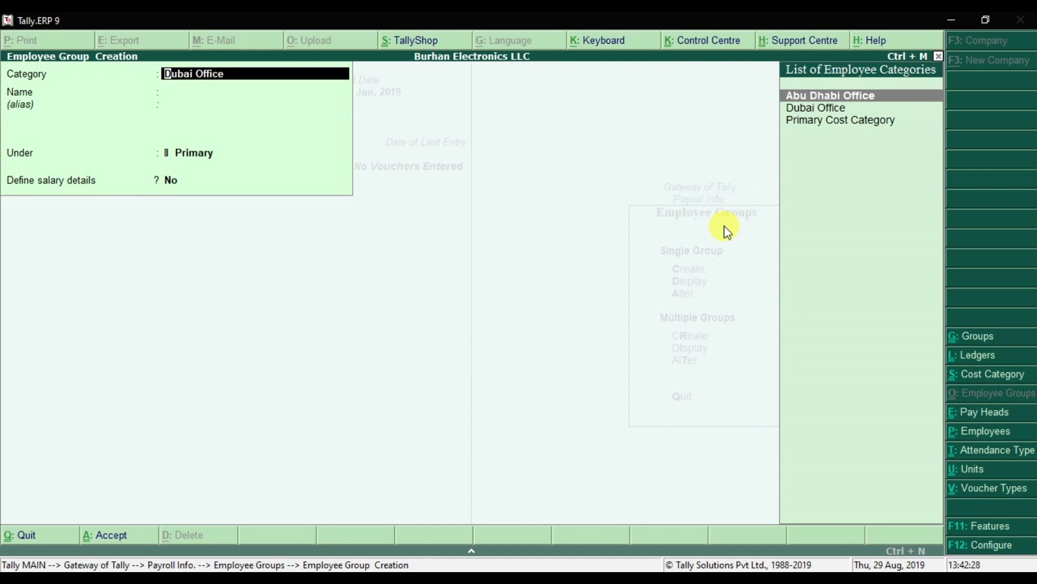
key(Return)
text(Mark)
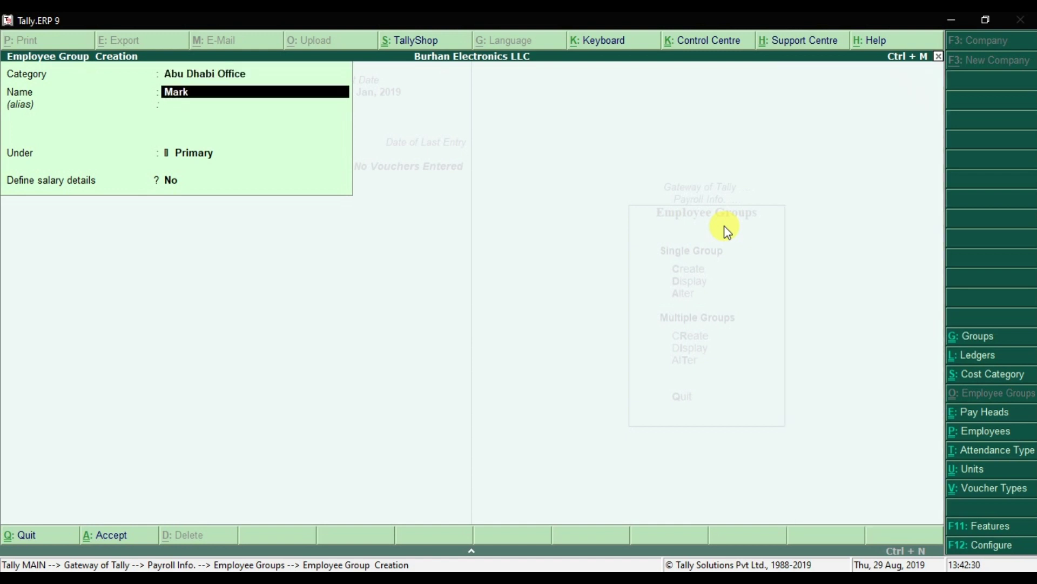
text(eting Departmen)
key(Return)
key(Return)
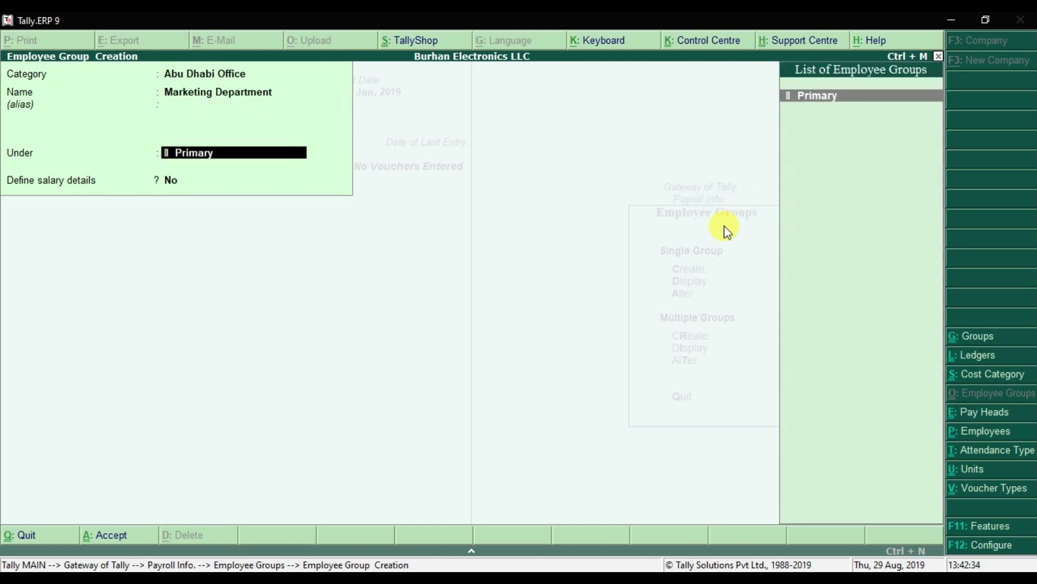
key(Return)
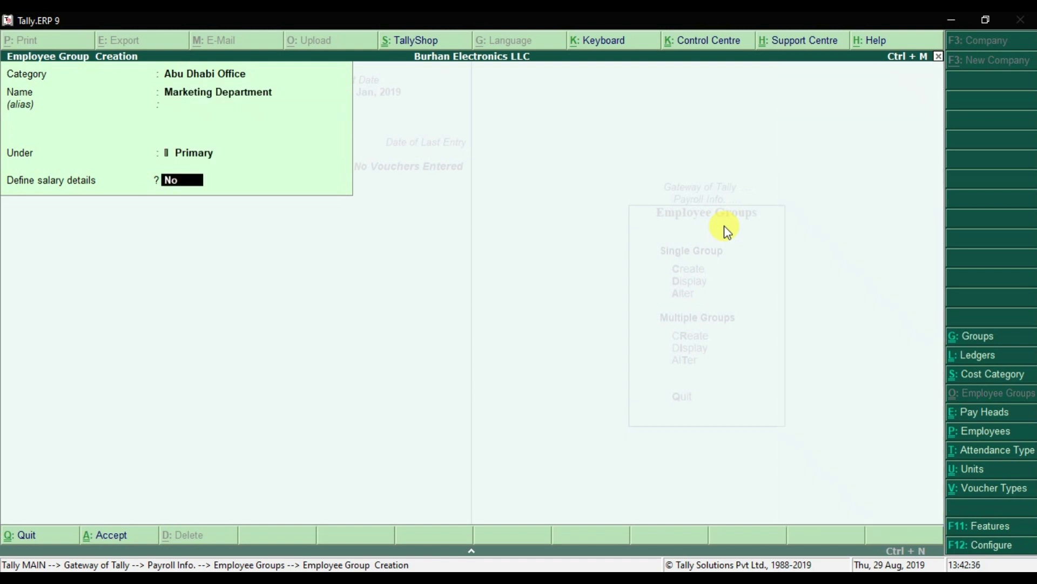
key(Return)
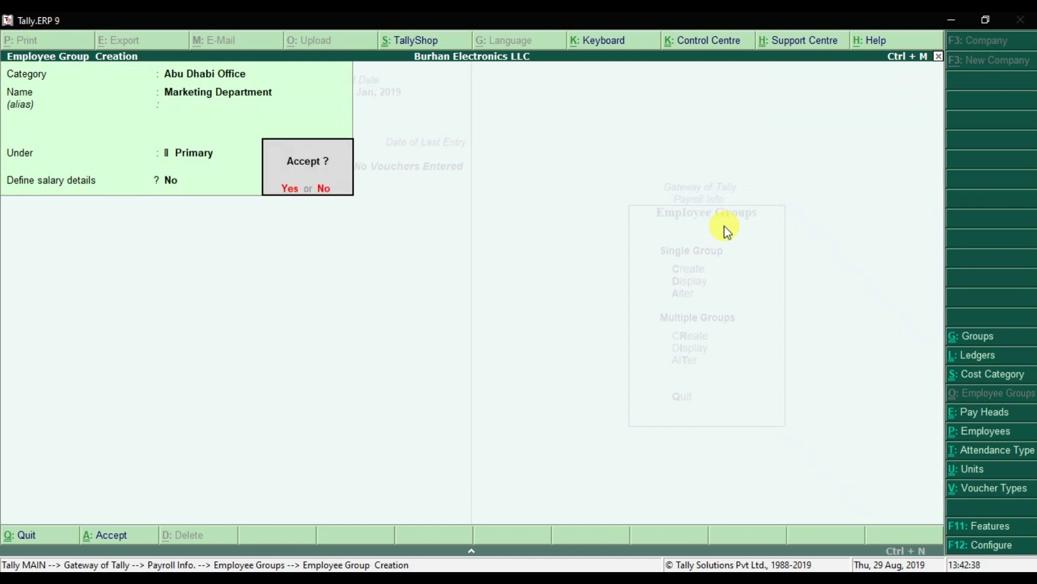
key(Return)
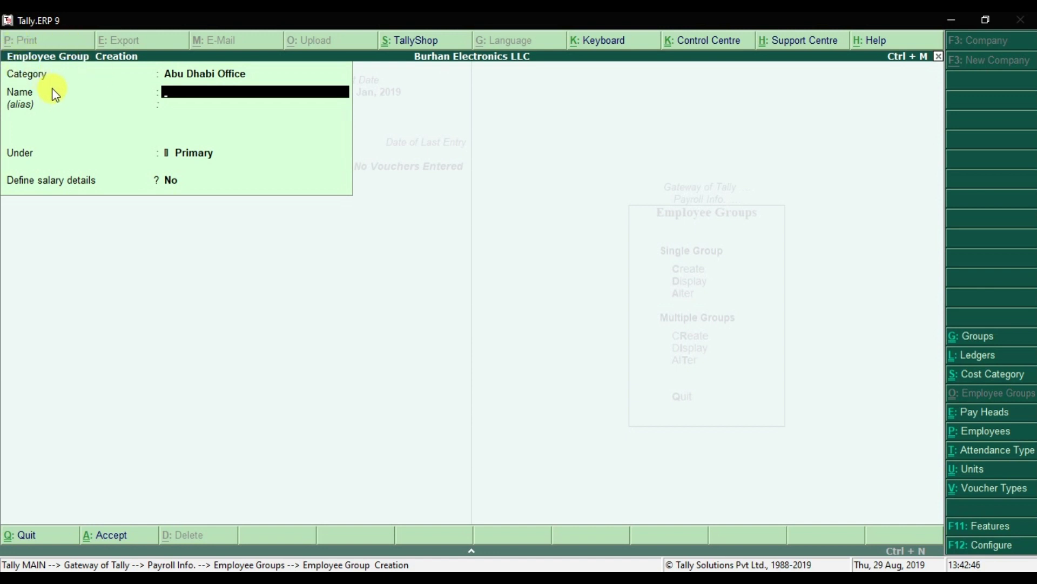
key(Escape)
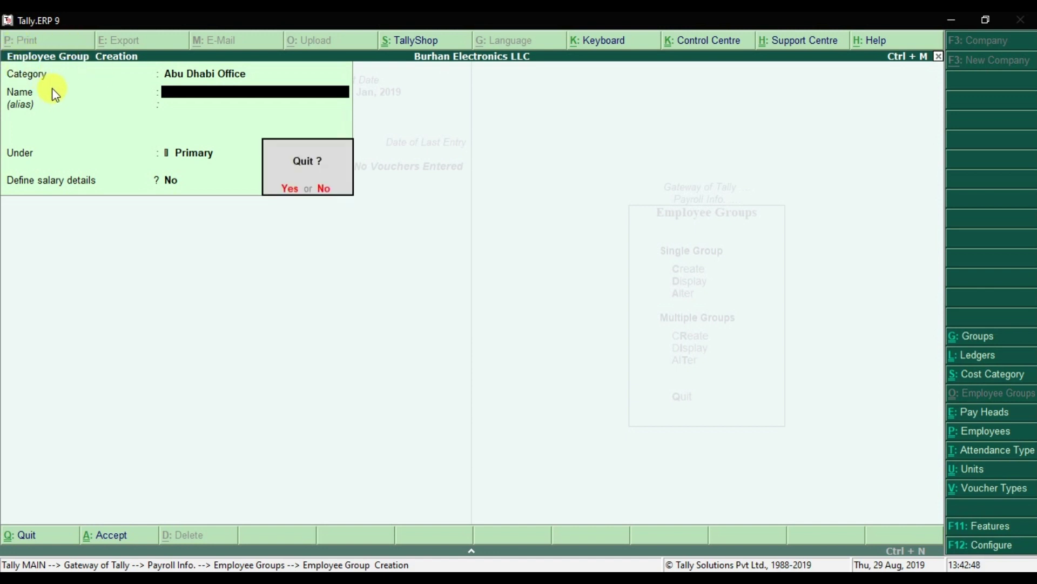
Quit group creation, return to the Payroll Info menu, and switch to the PowerPoint slide.
key(Return)
key(Escape)
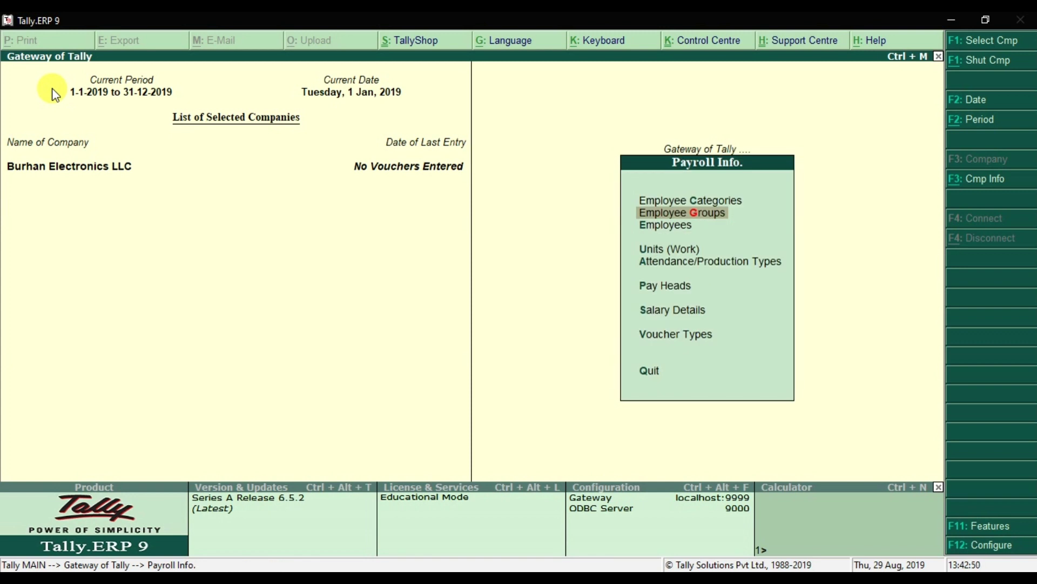
key(Up)
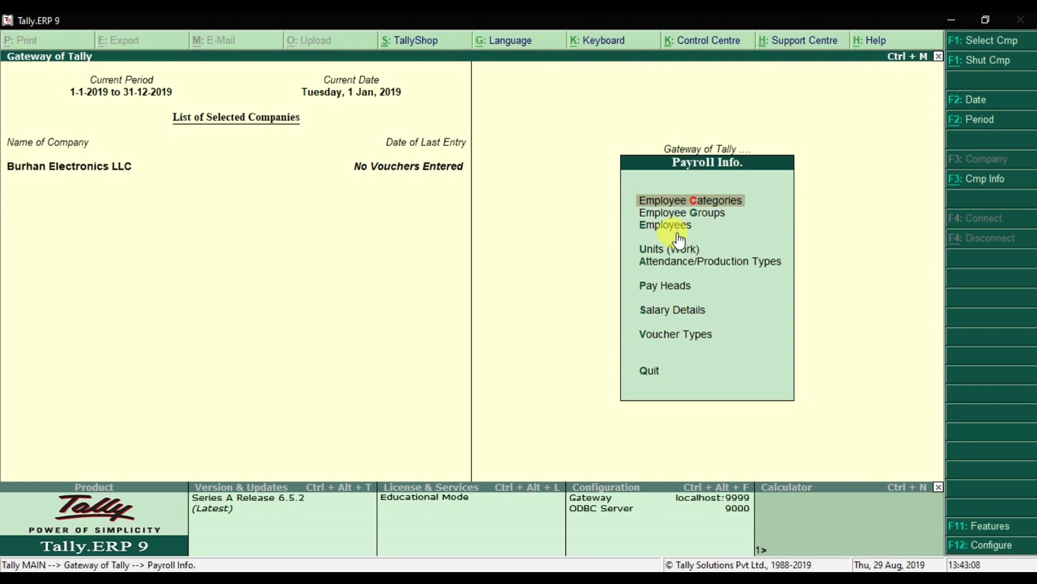
key(alt+Tab)
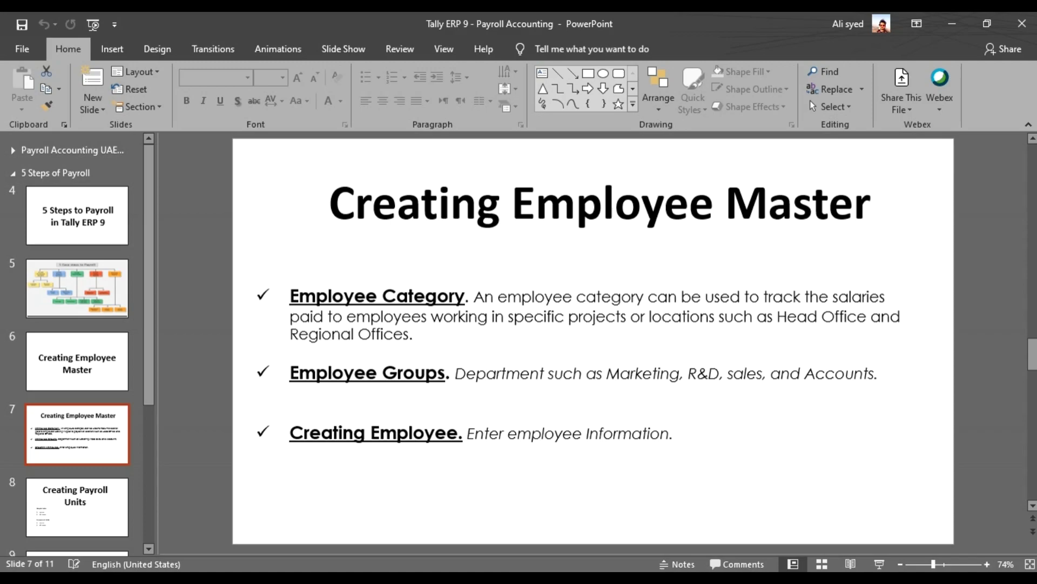
Switch from the PowerPoint slide back to Tally's Payroll Info menu.
click(475, 508)
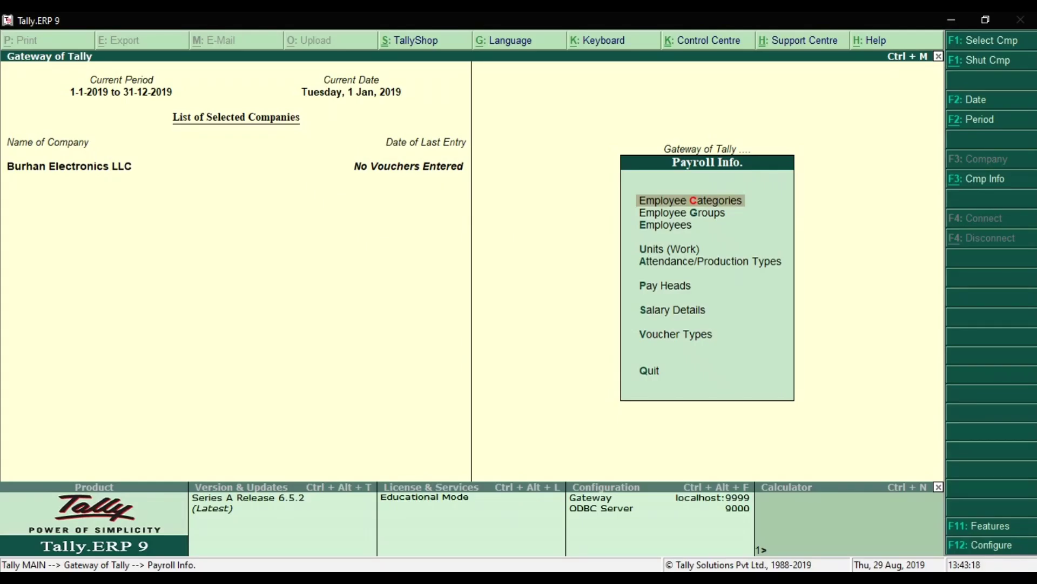
Open the Employee Creation form for a single employee from Payroll Info.
click(666, 230)
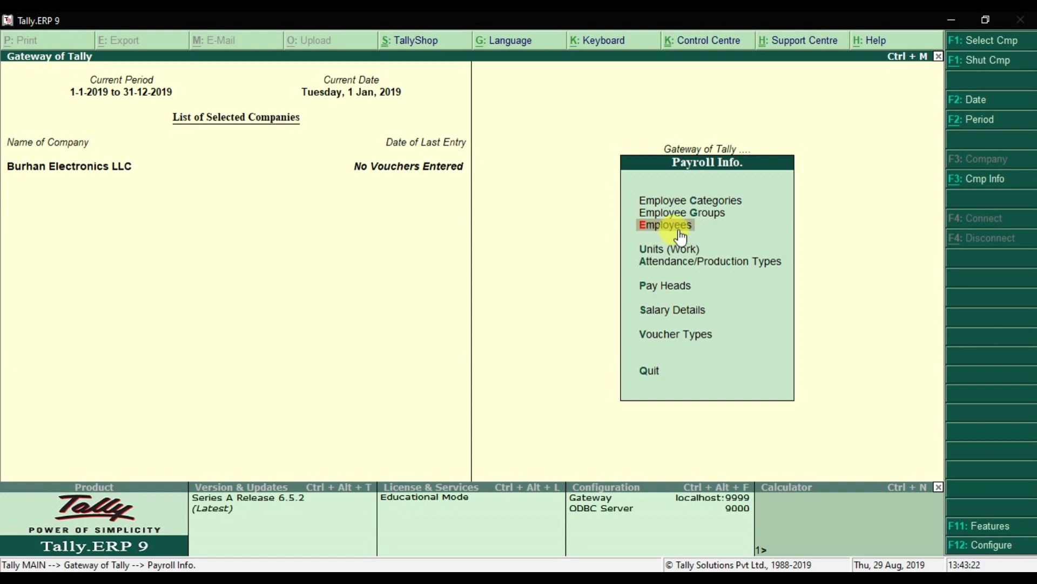
click(681, 238)
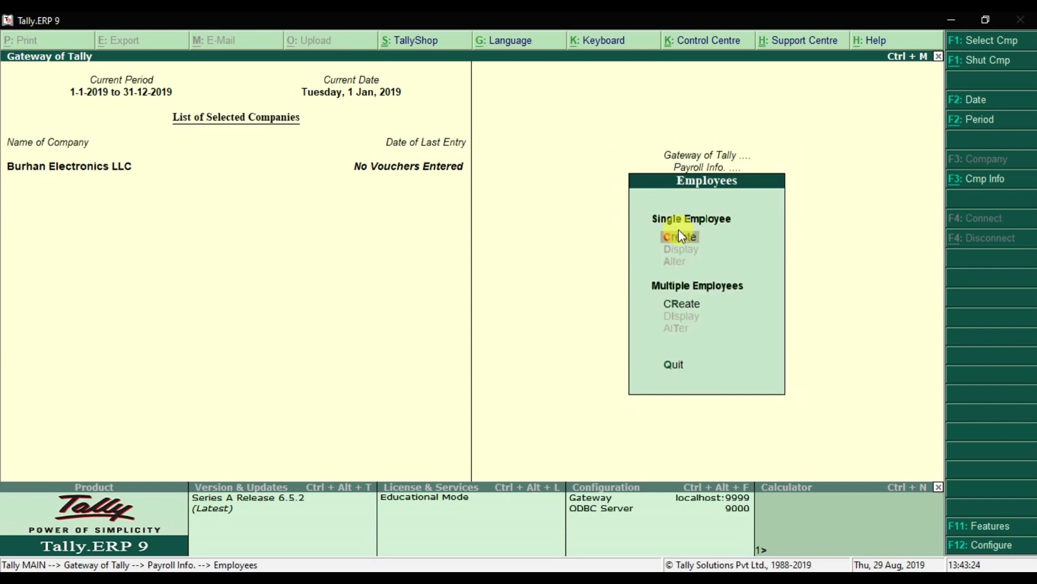
click(681, 236)
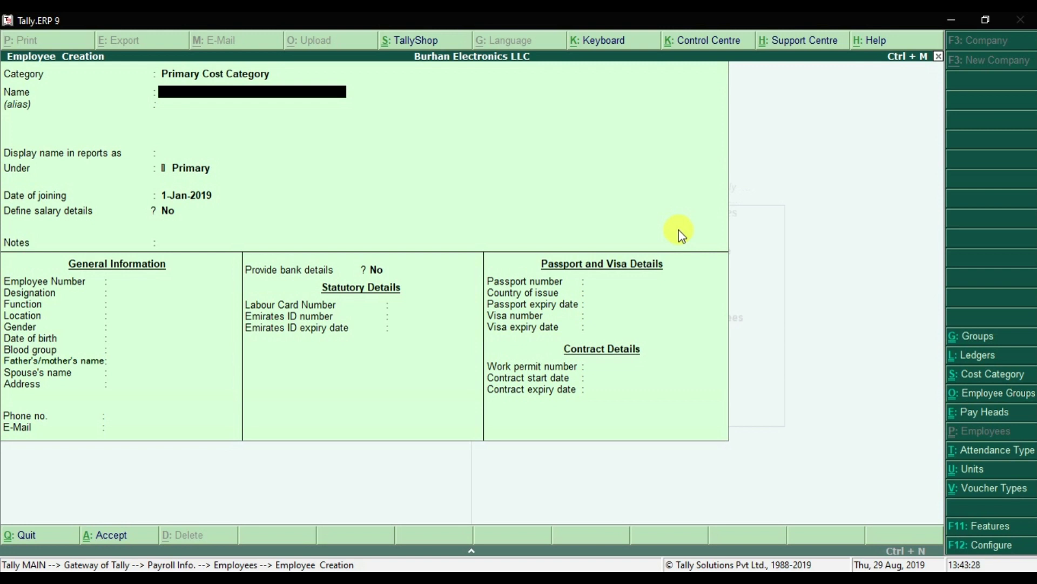
Set the employee's category to Dubai Office and enter the employee's name.
key(BackSpace)
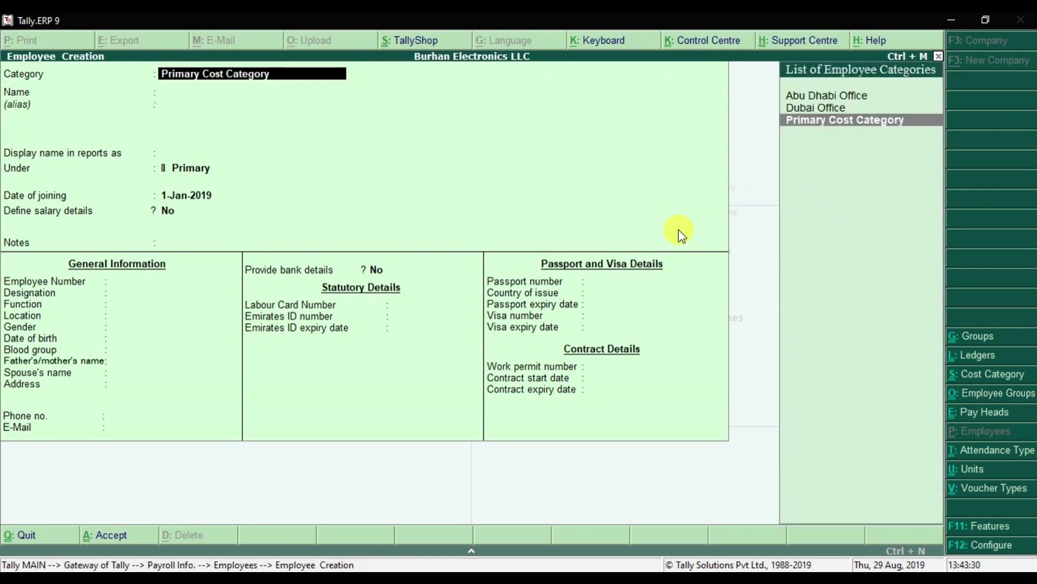
key(Up)
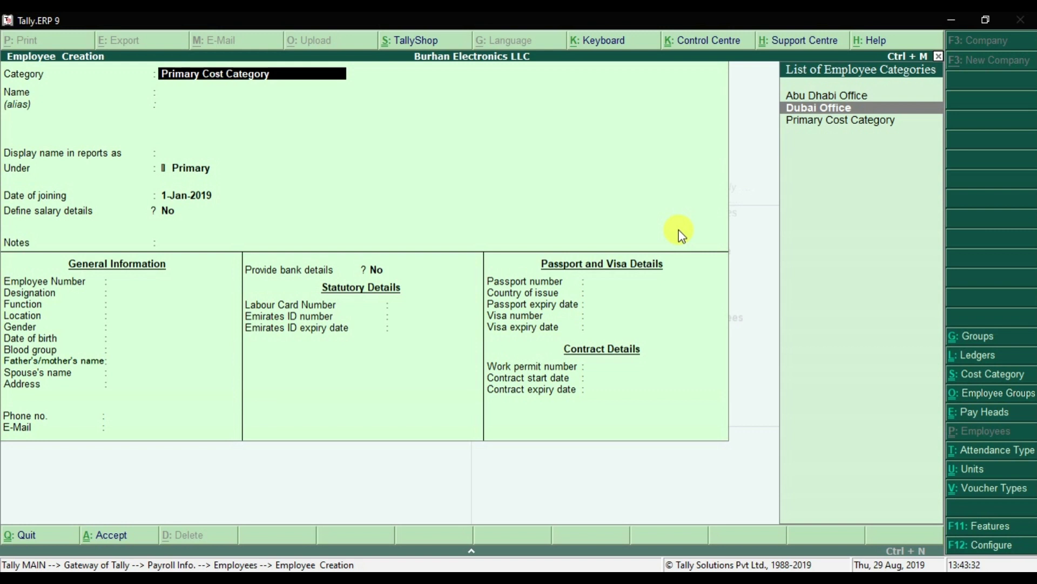
key(Return)
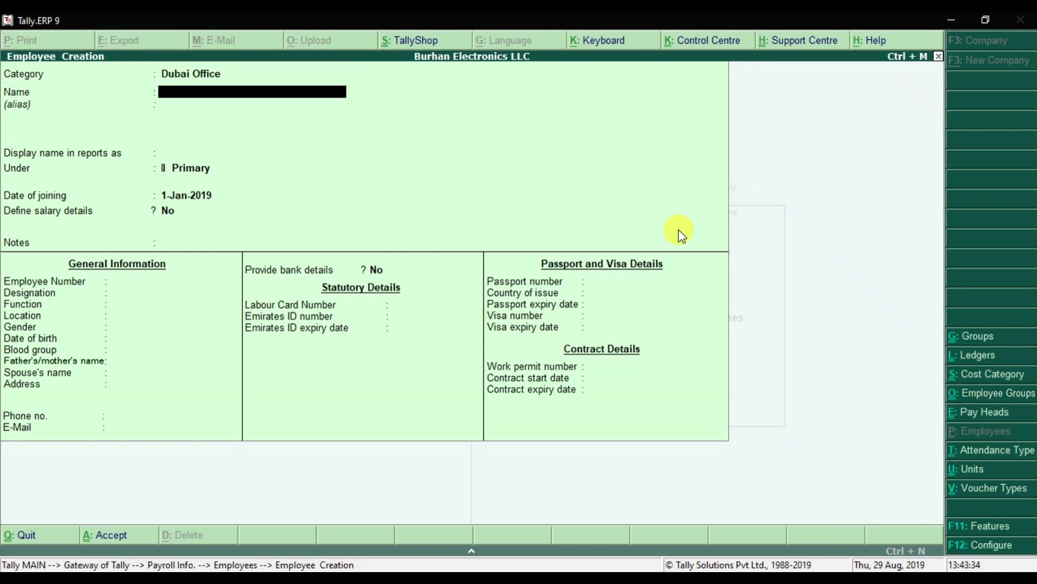
text(Ali)
key(Return)
key(Return)
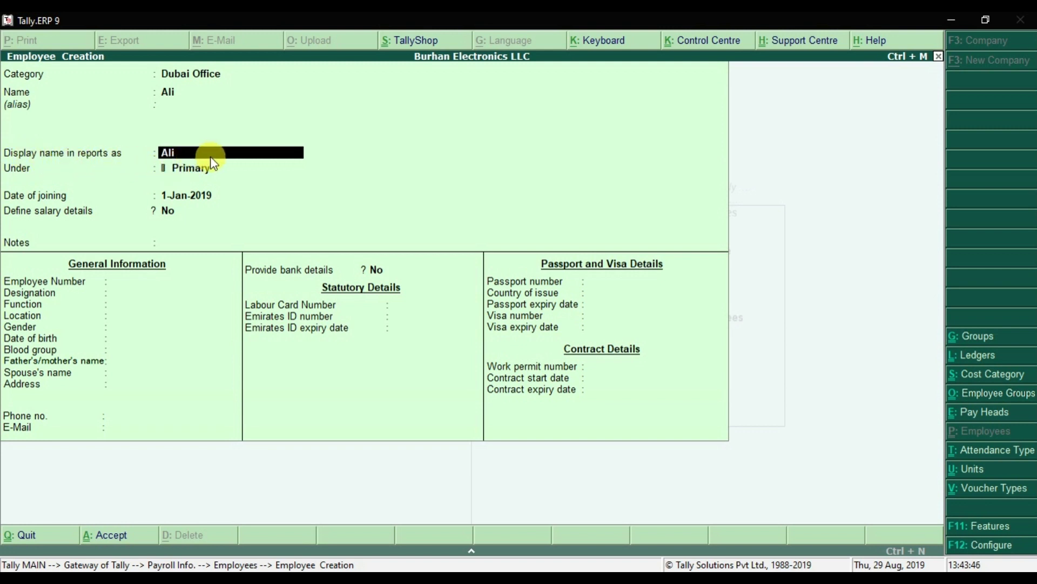
Keep Ali as the name, file him under Accounts Department joining 1-Jan-2017, with no salary details.
key(Return)
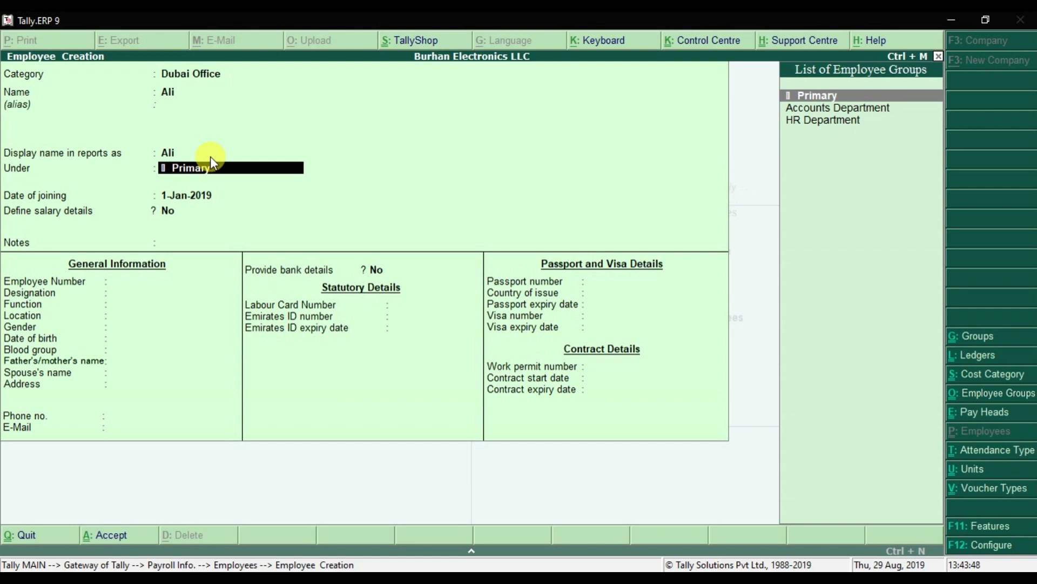
key(Down)
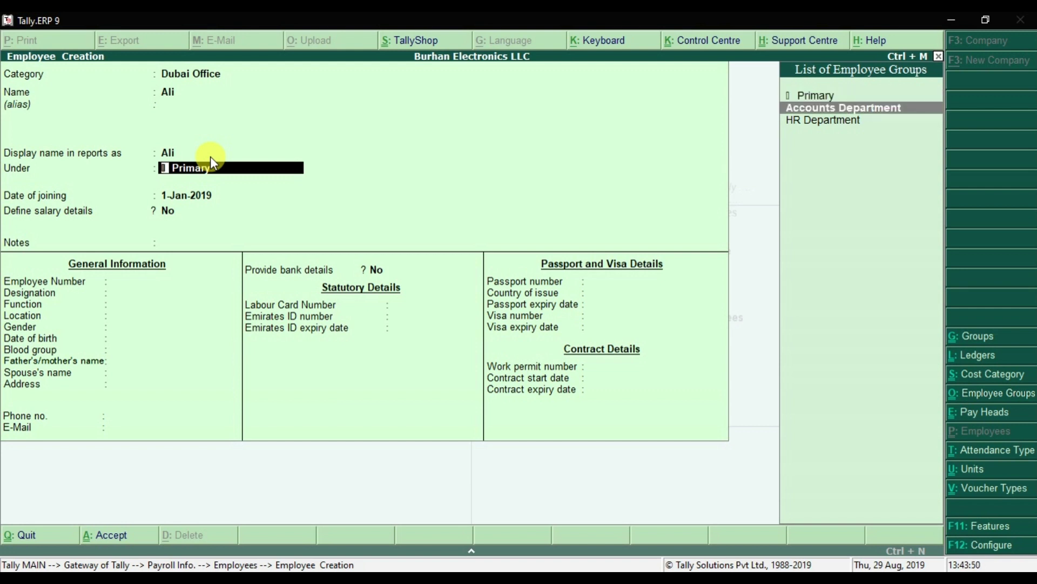
key(Return)
text(01-01-)
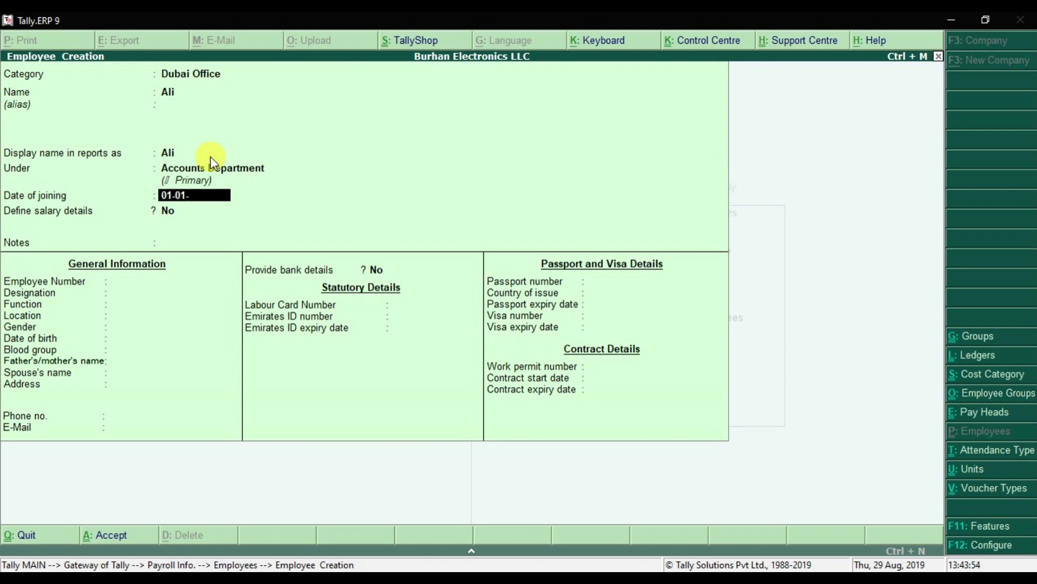
text(2017)
key(Return)
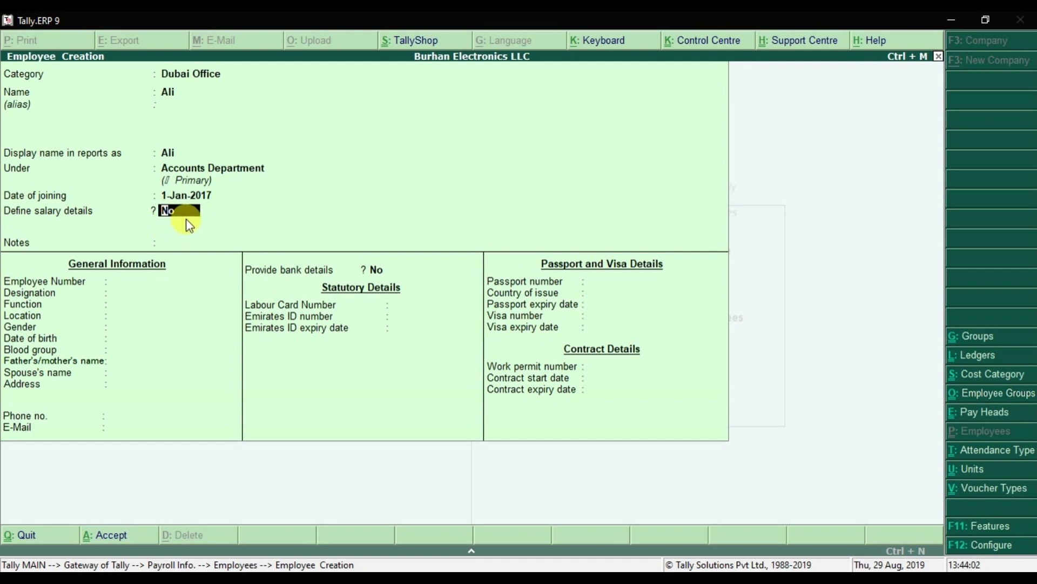
key(Return)
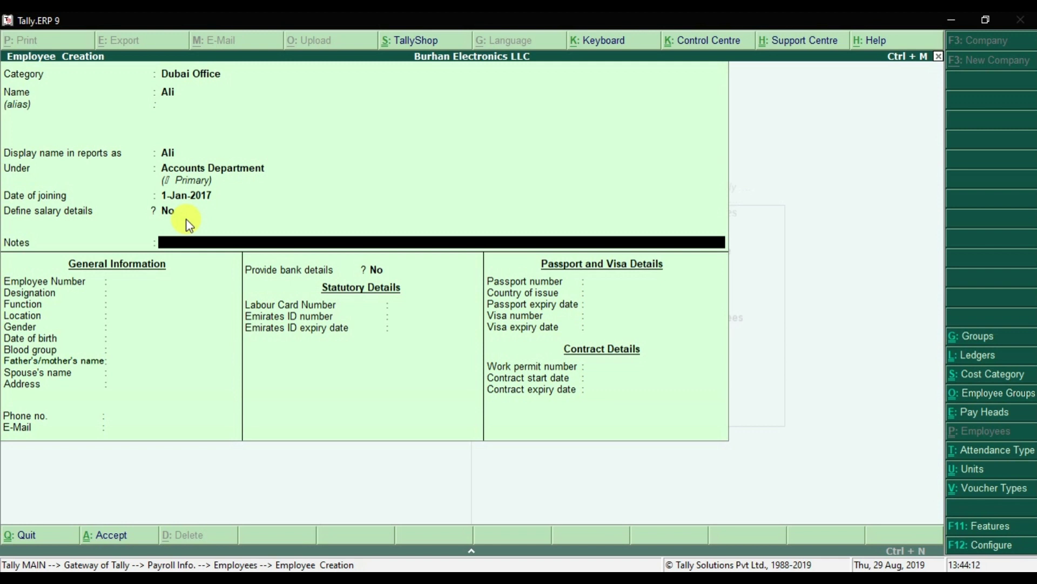
key(Return)
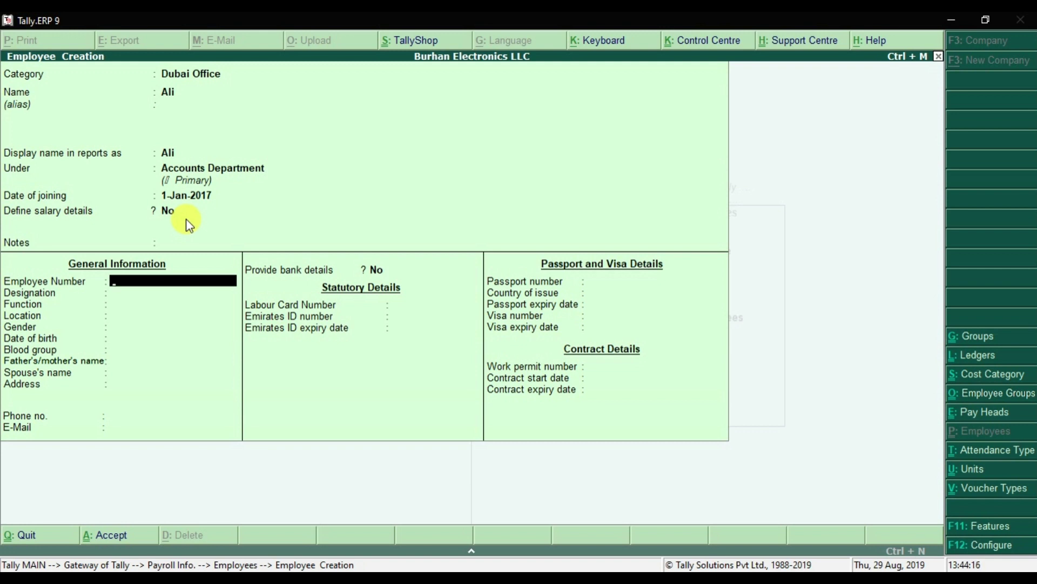
Enter employee number 100, designation Accountant and location Dubai, leaving function empty.
text(100)
key(Return)
text(Accountant)
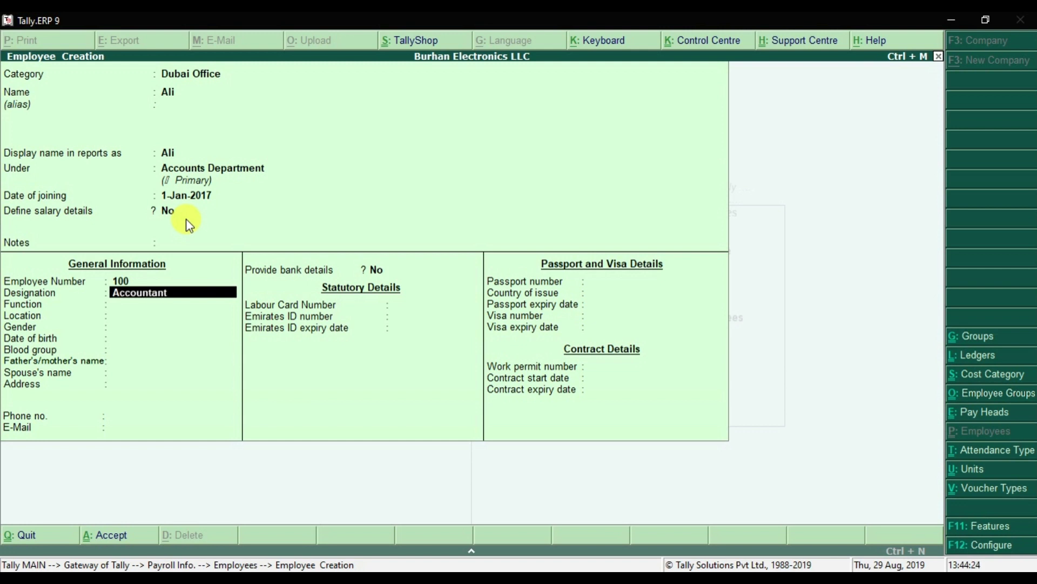
key(Return)
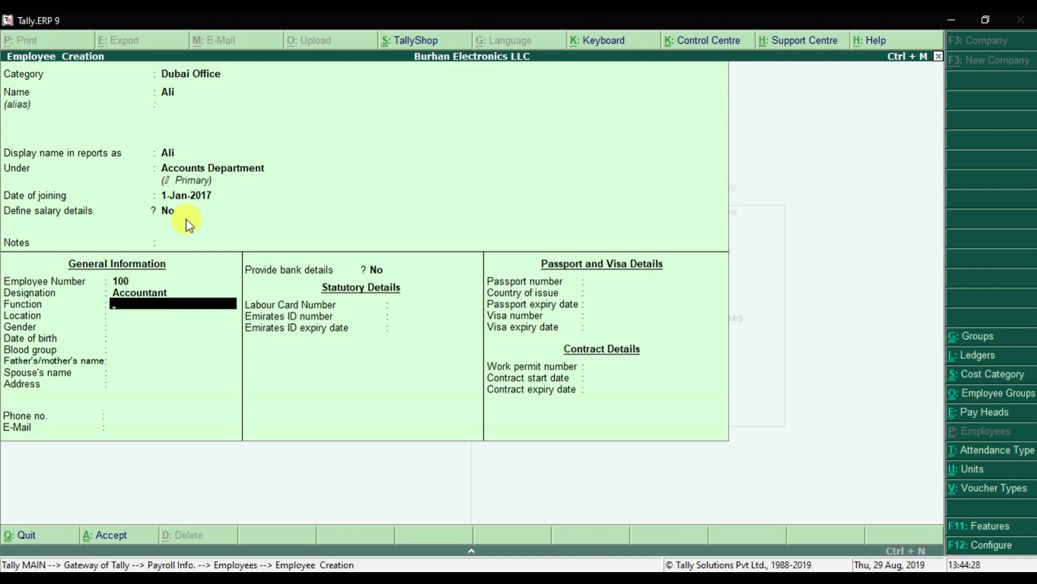
key(Return)
text(D)
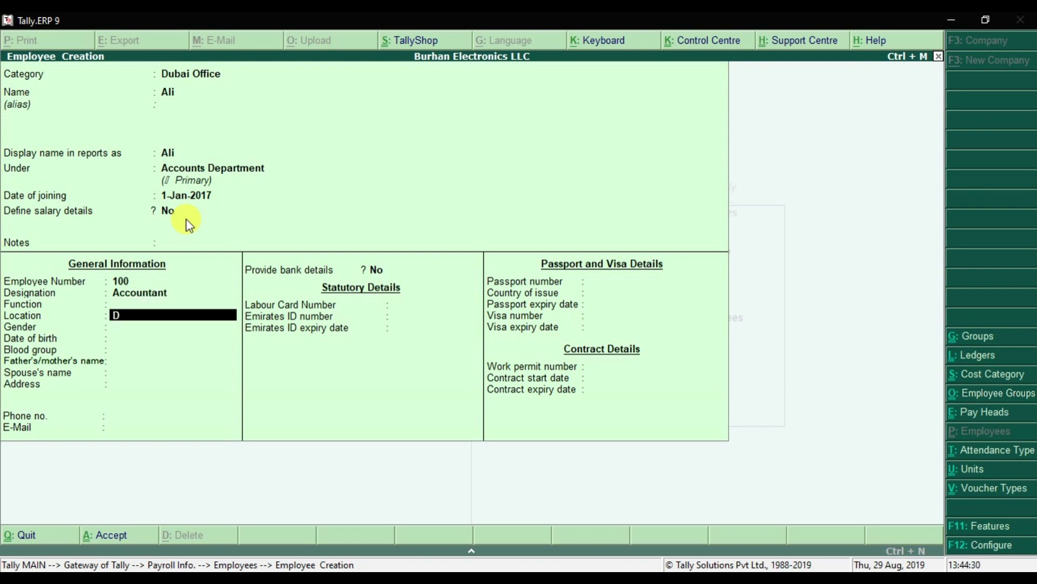
text(ubai)
key(Return)
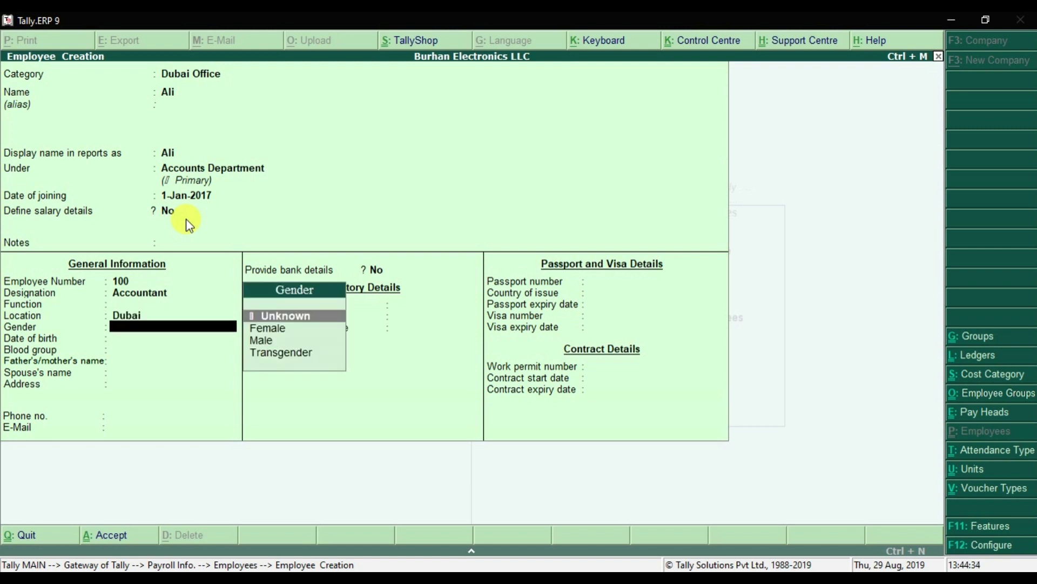
Set gender to Male and blood group to AB Positive, skipping date of birth.
key(Down)
key(Down)
key(Return)
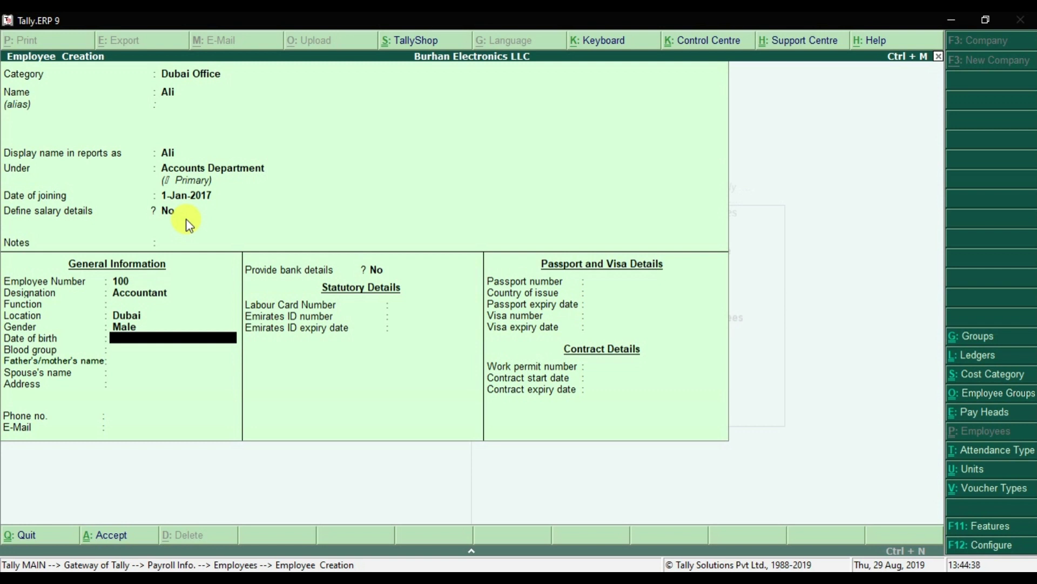
key(Return)
key(Down)
key(Down)
key(Down)
key(Down)
key(Down)
key(Down)
key(Down)
key(Down)
key(Down)
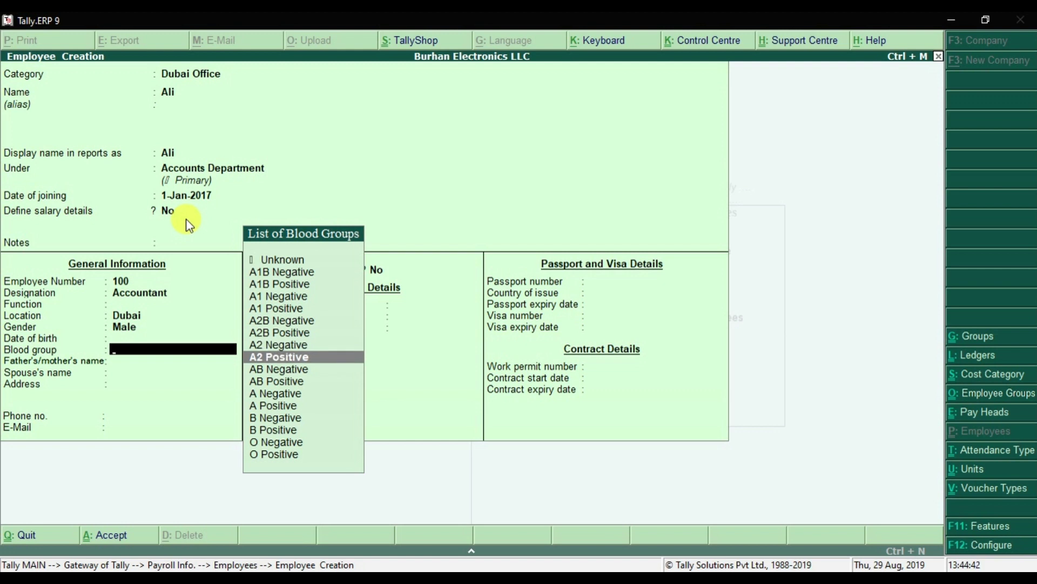
key(Up)
key(Up)
key(Down)
key(Down)
key(Down)
key(Down)
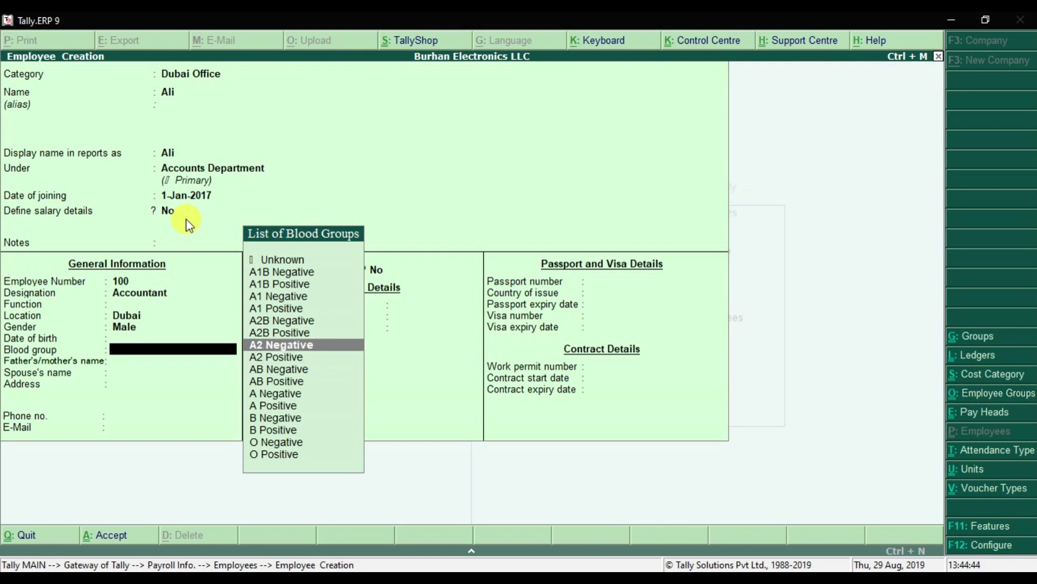
key(Return)
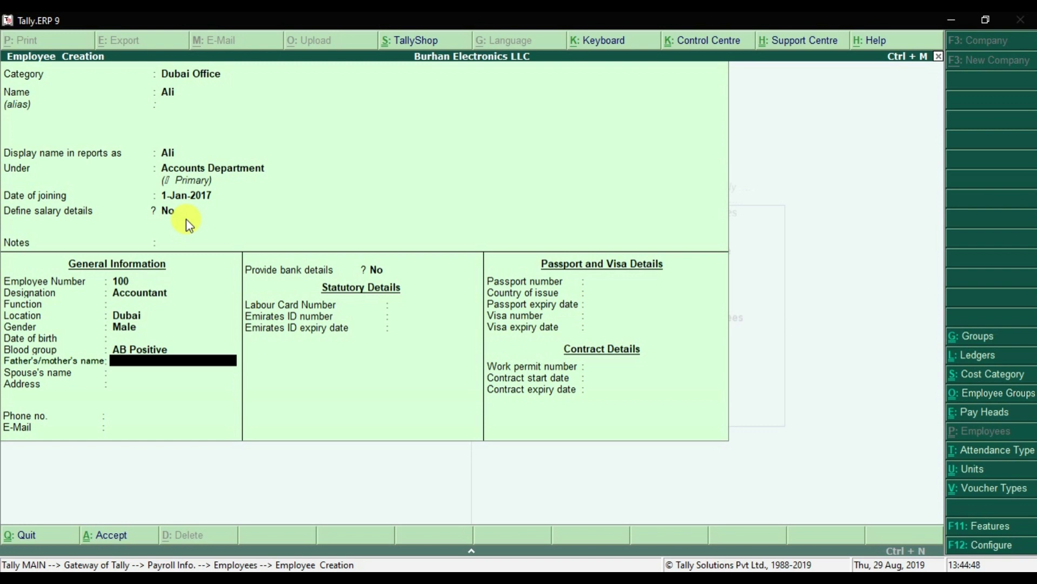
Skip parent's name, spouse's name and address, and enter the employee's phone number.
key(Return)
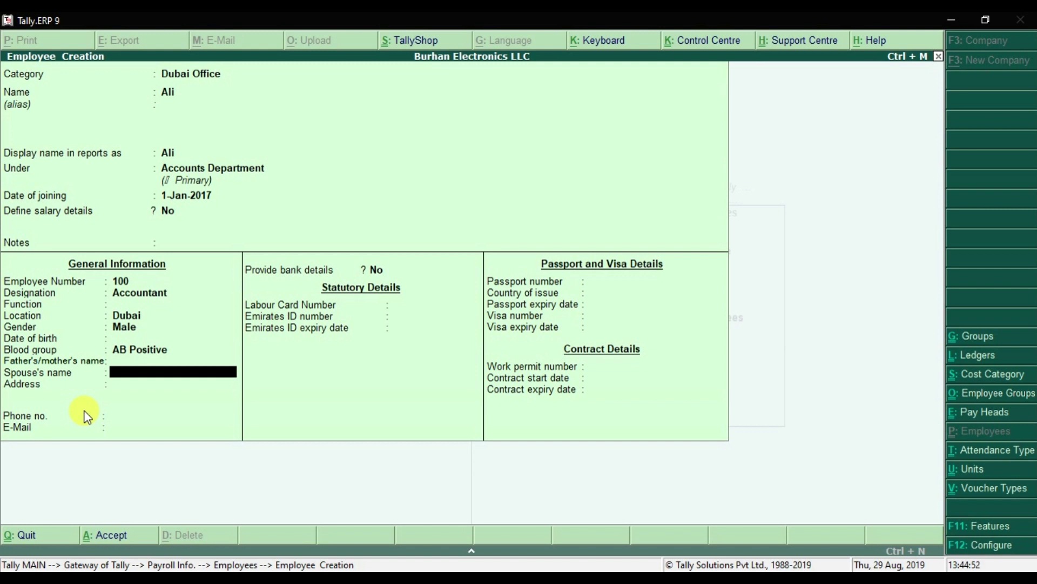
key(Return)
key(Return)
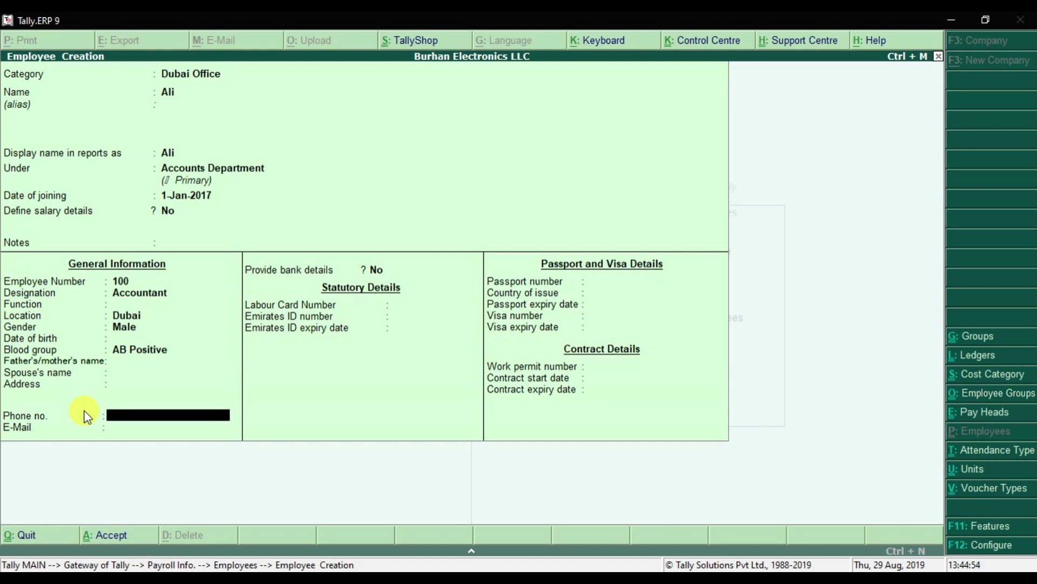
key(Return)
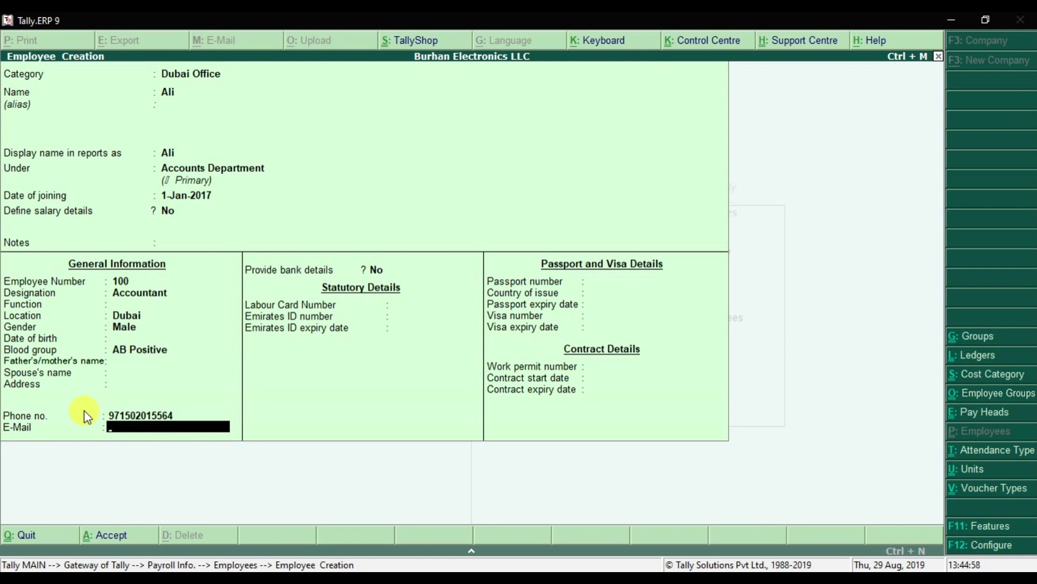
key(Return)
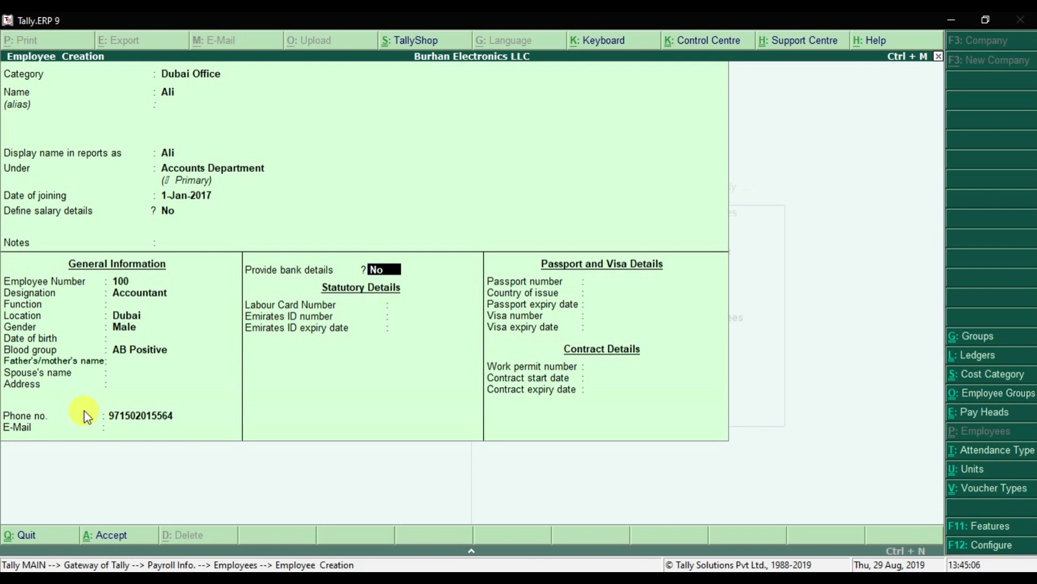
Keep bank details at No and enter the labour card and Emirates ID numbers.
key(Return)
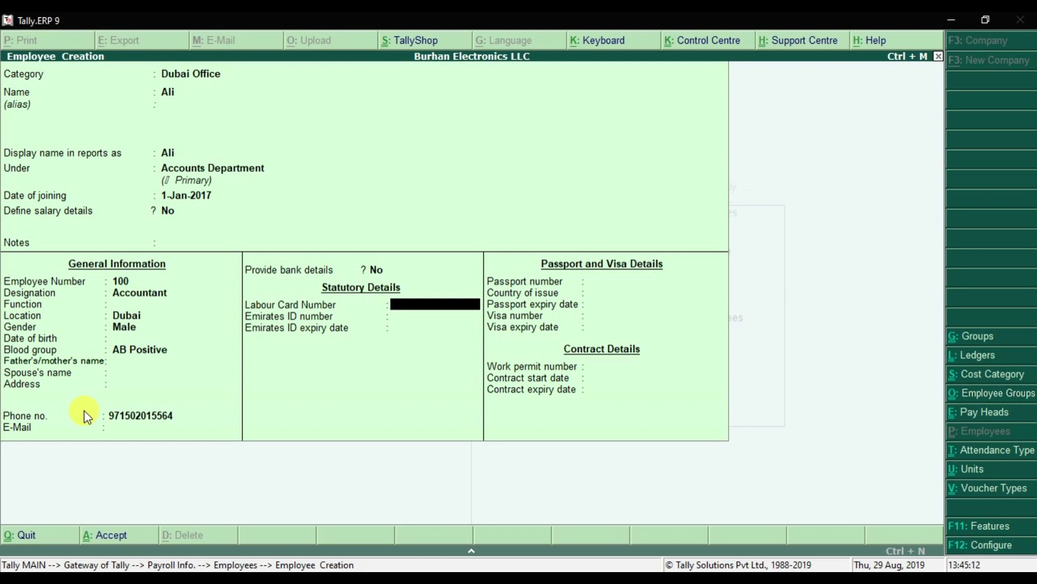
key(Return)
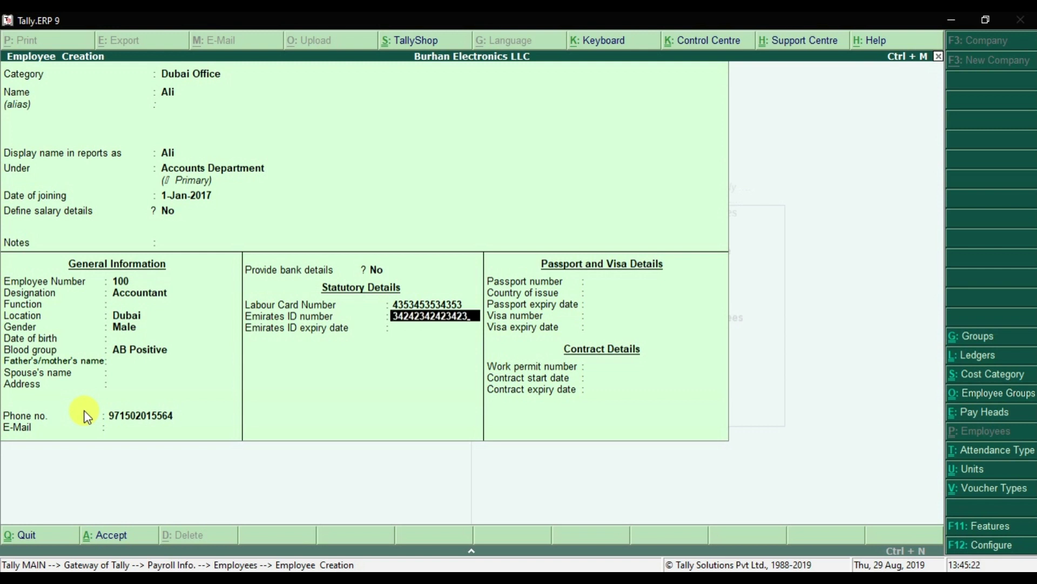
key(Return)
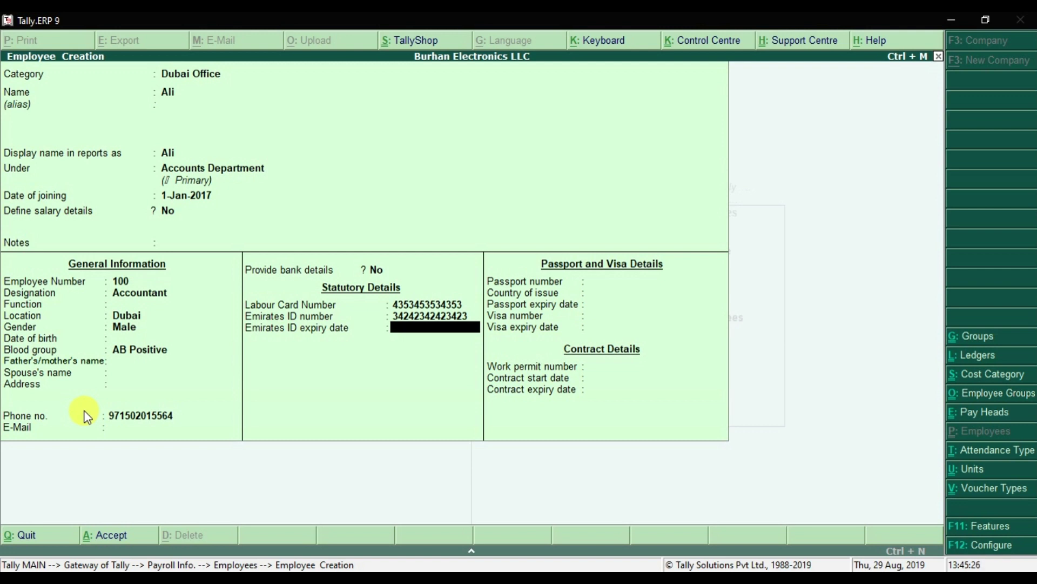
key(Return)
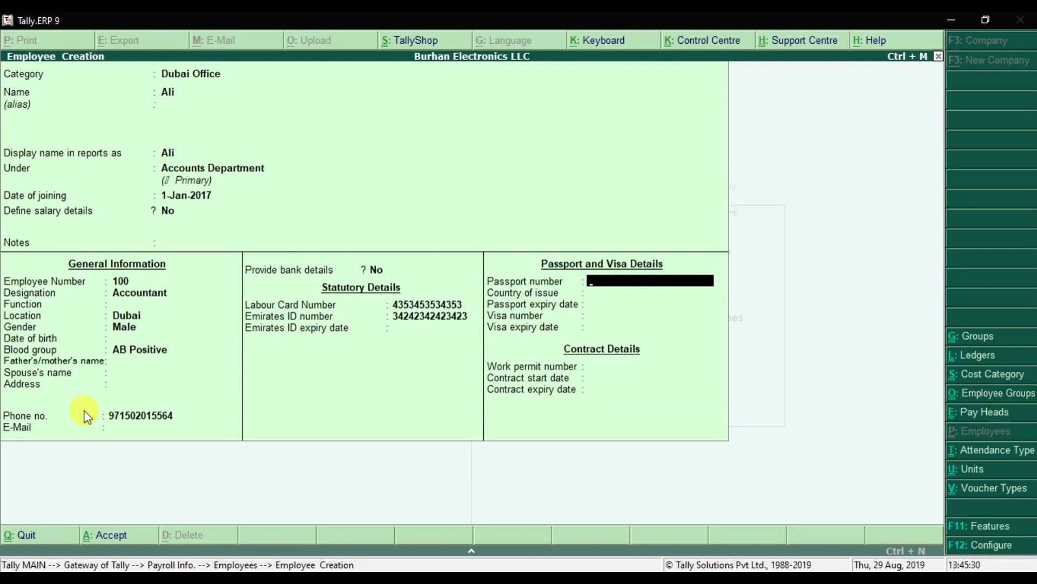
Enter the passport number, leave the visa and permit fields blank, and save Ali's record.
key(Return)
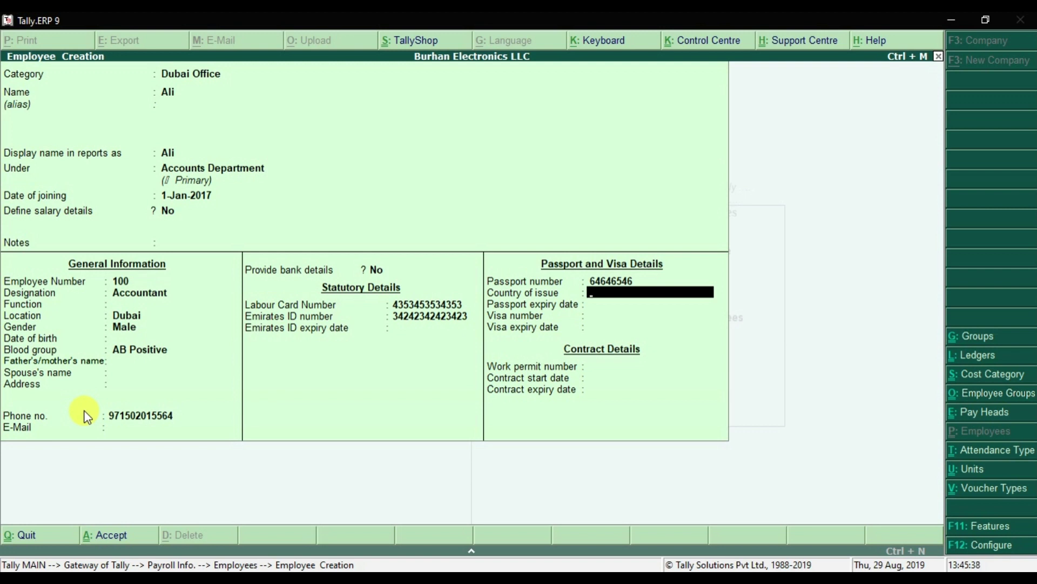
key(Return)
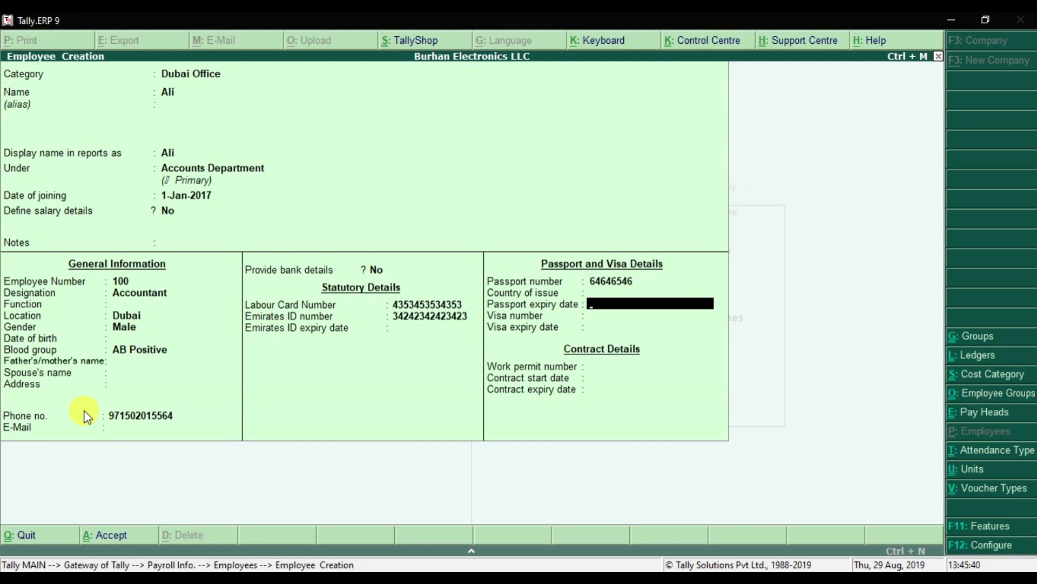
key(Return)
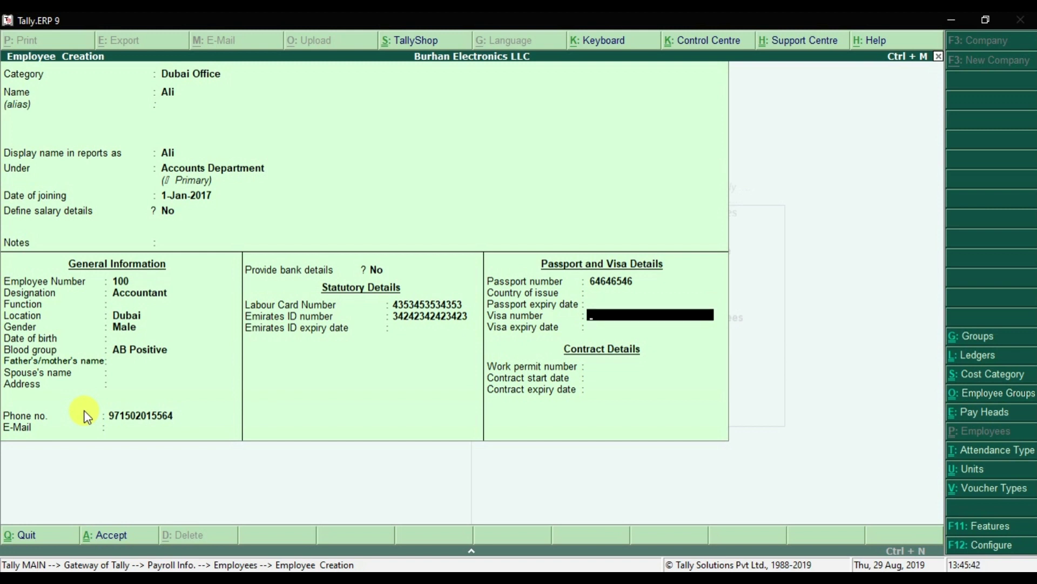
key(Return)
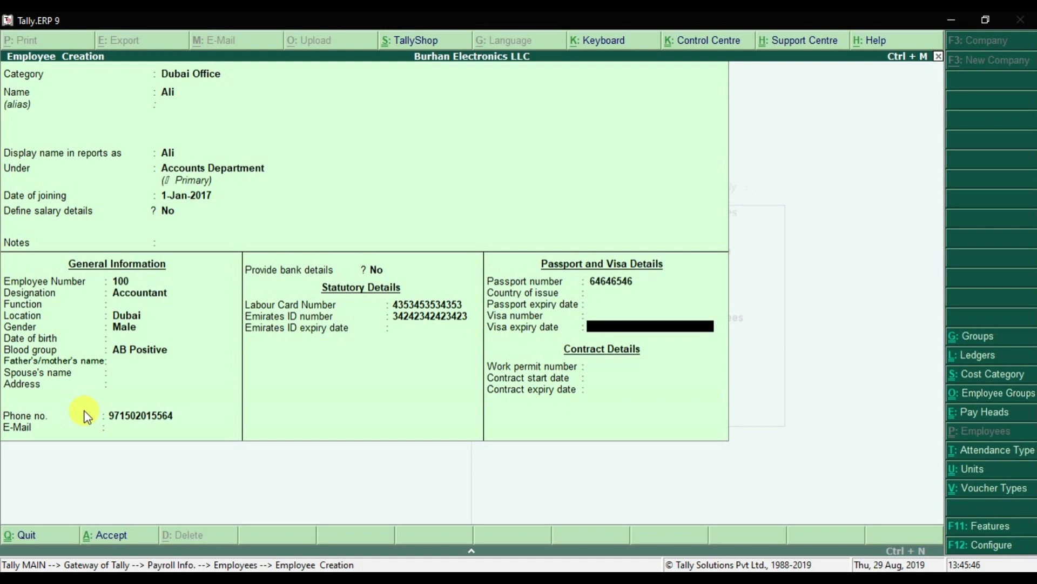
key(Return)
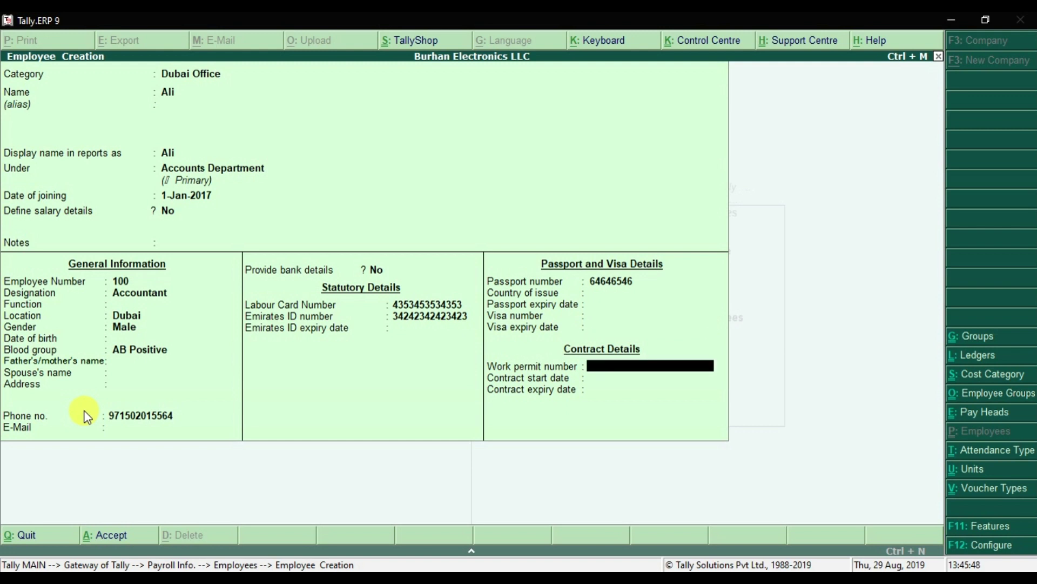
key(Return)
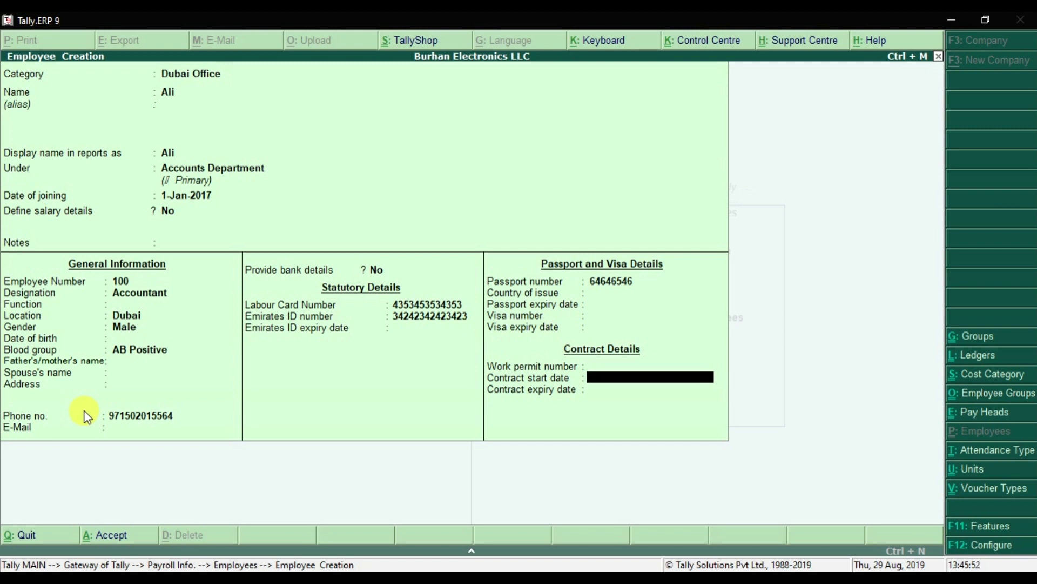
key(Return)
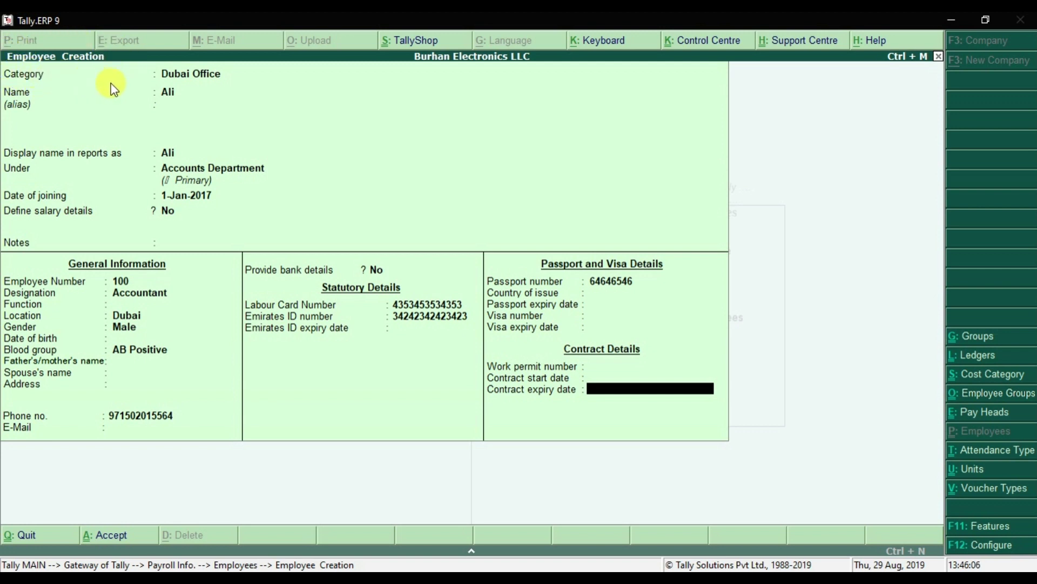
key(Return)
key(Return)
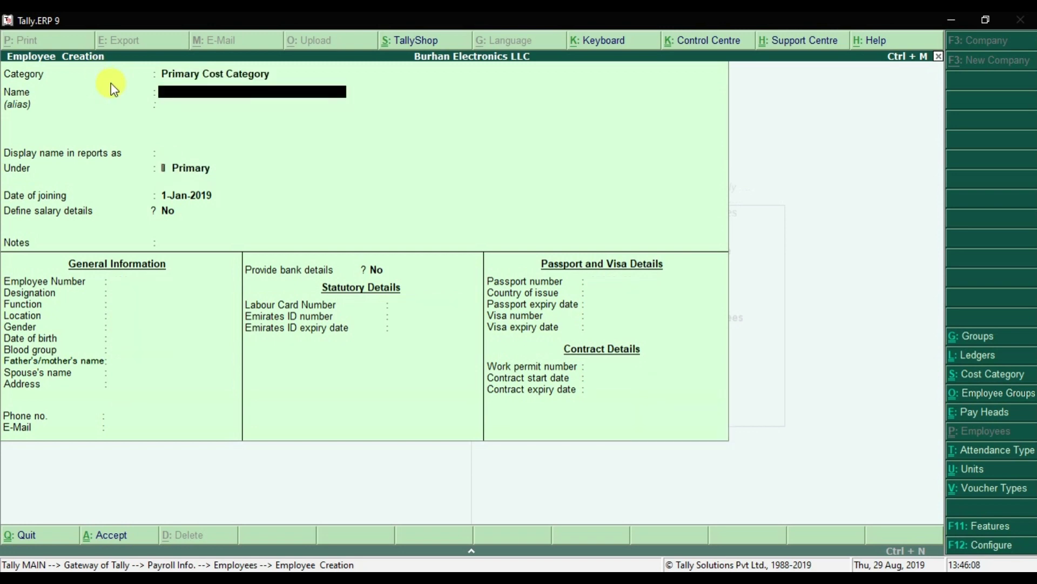